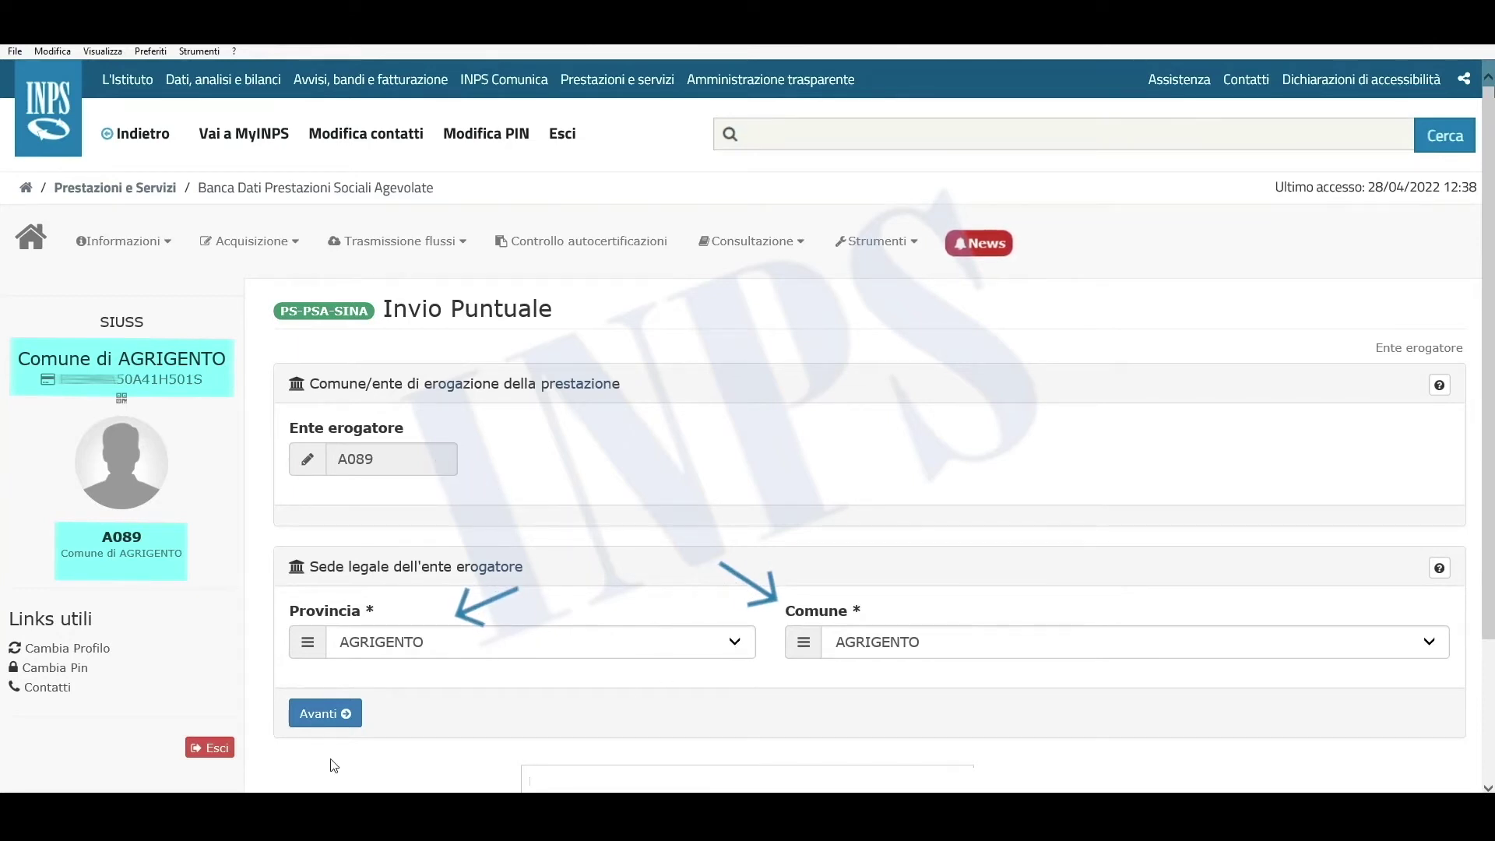
Step: Go to the beneficiary search and look them up by pasted fiscal code, first name and surname
click(330, 714)
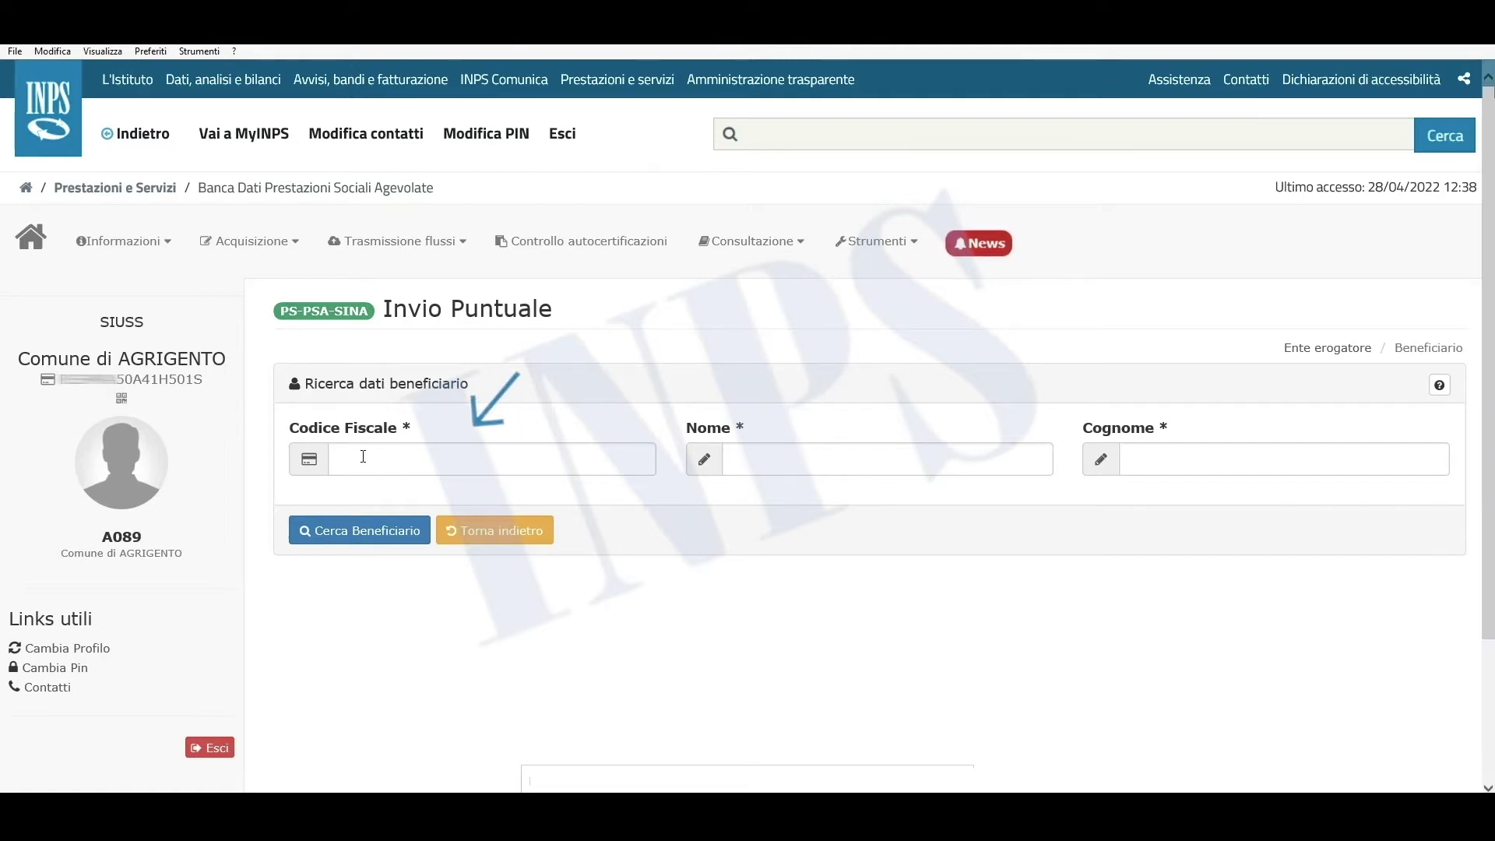
click(490, 458)
key(ctrl+v)
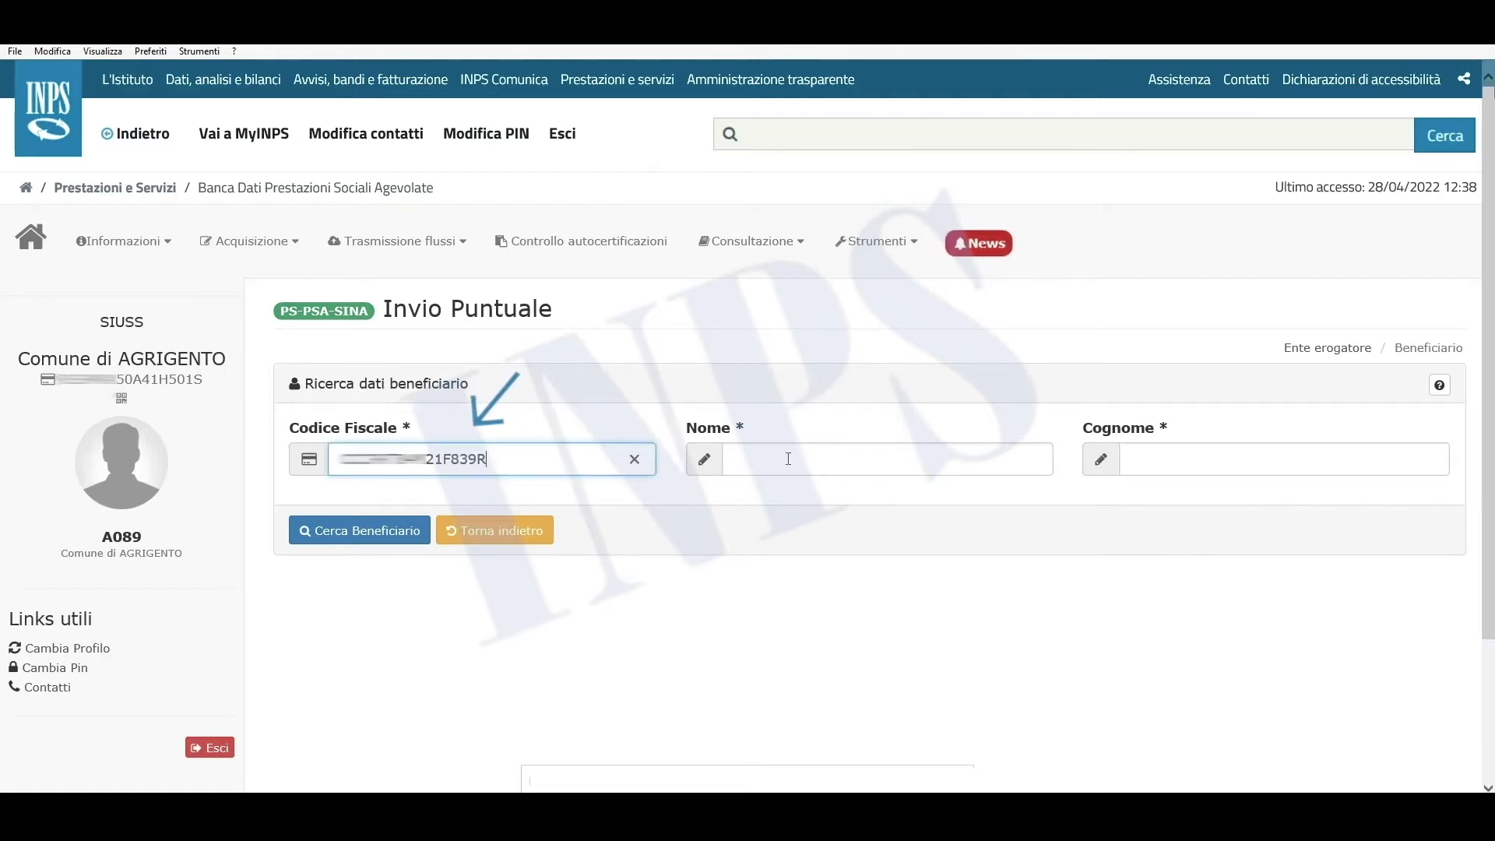
click(788, 458)
text(roberto)
key(Tab)
text(rossi)
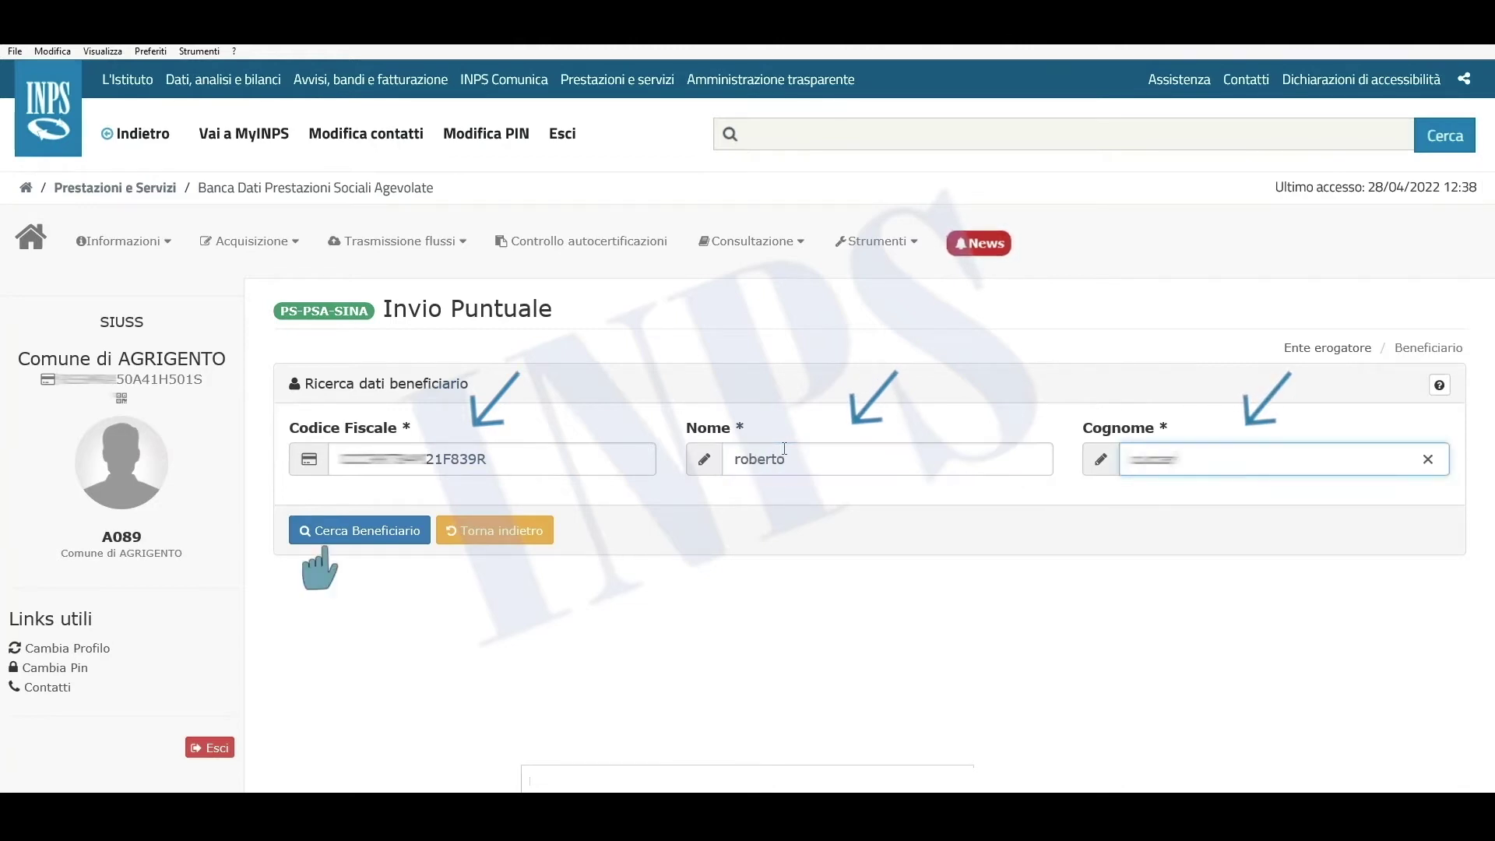
click(322, 539)
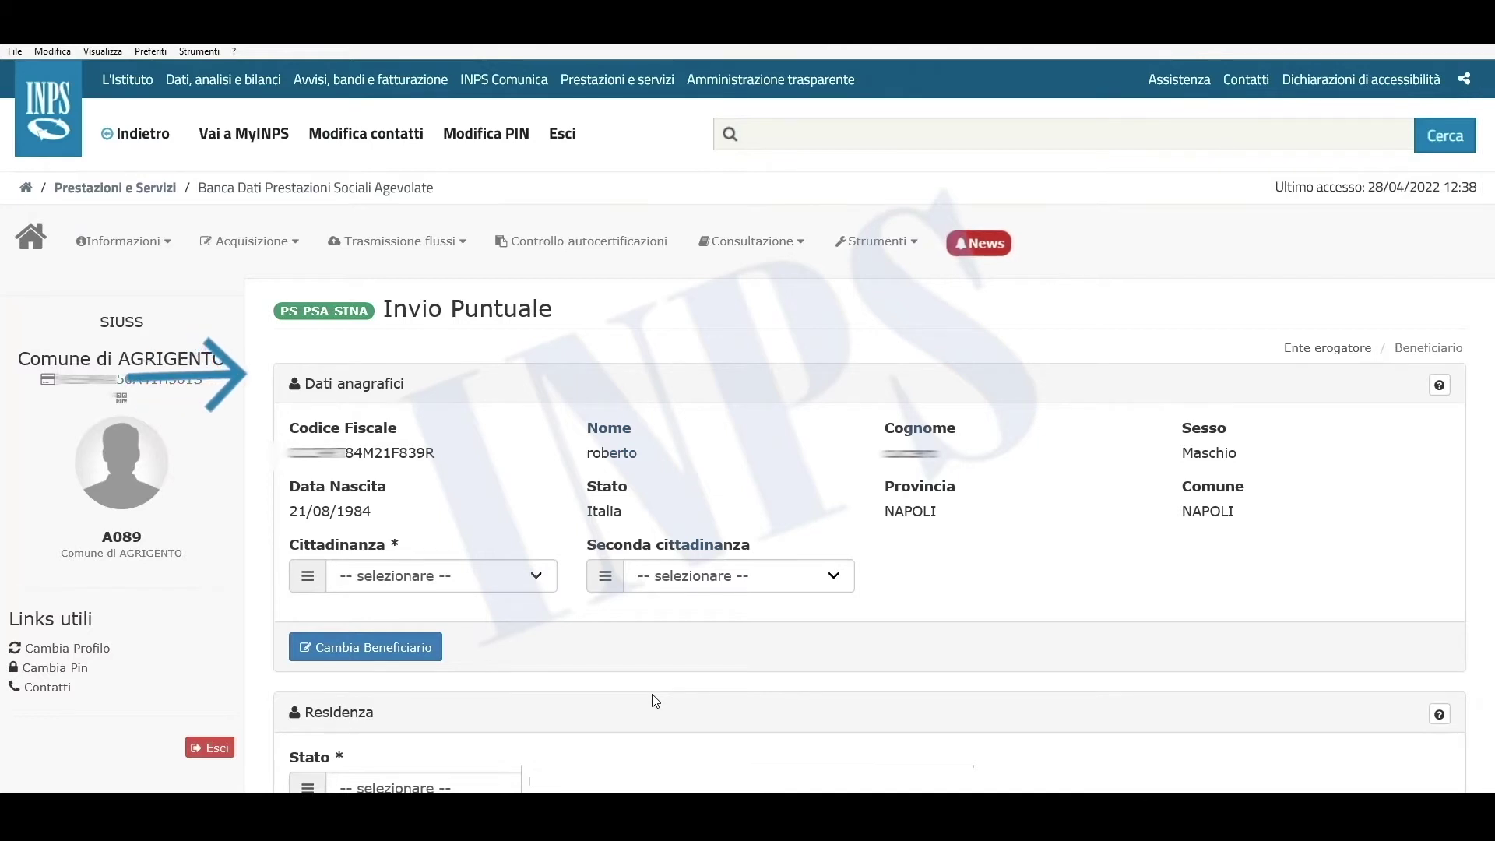
Step: Set the beneficiary's Cittadinanza to ITALIA
scroll(650, 701, down, 3)
click(444, 393)
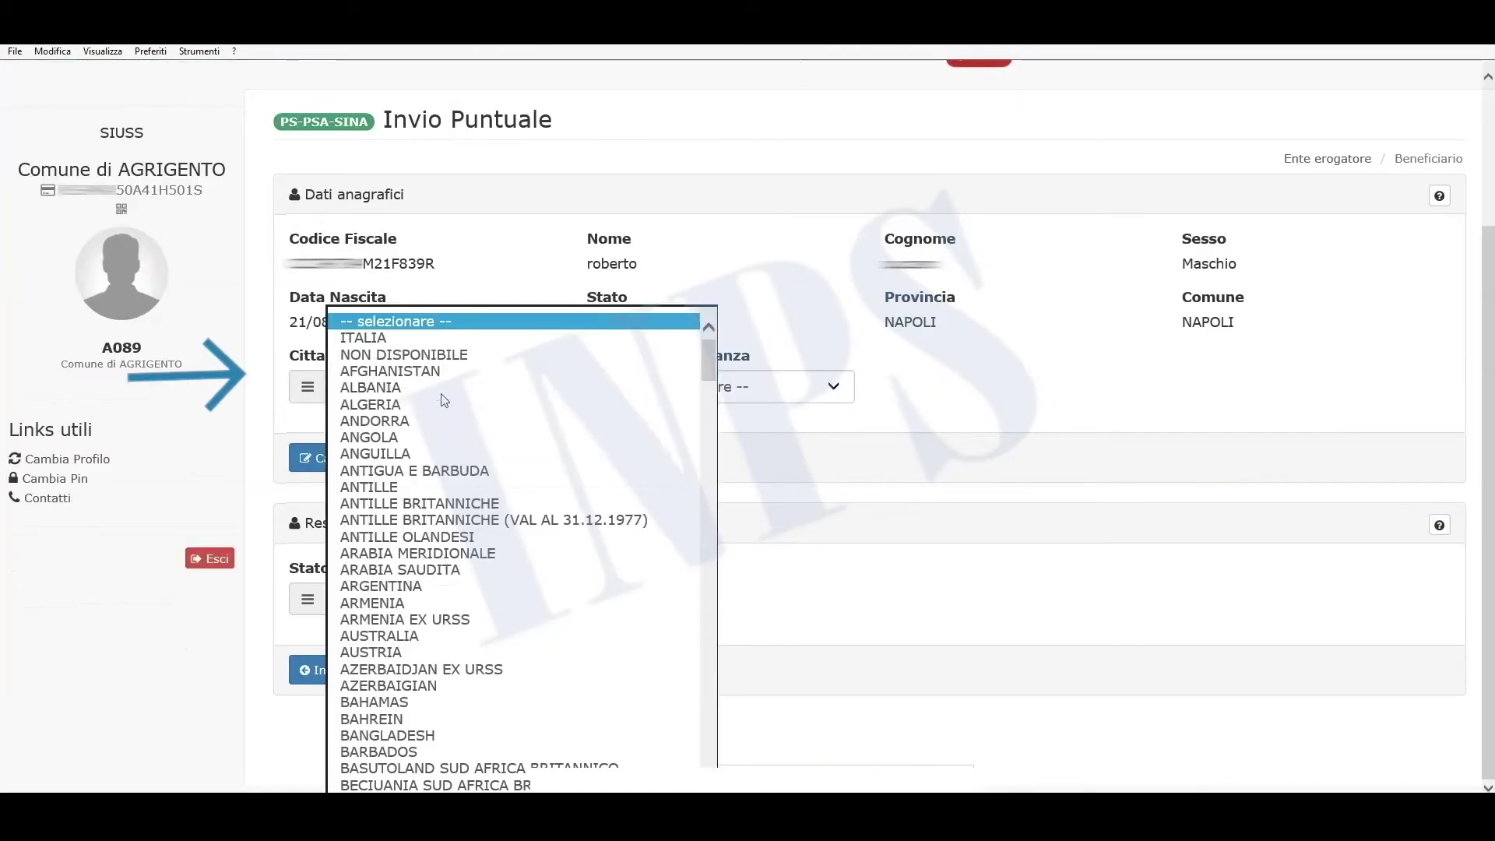
click(395, 337)
Step: Set Residenza to ITALIA, SICILIA, province and comune AGRIGENTO, then continue
click(430, 607)
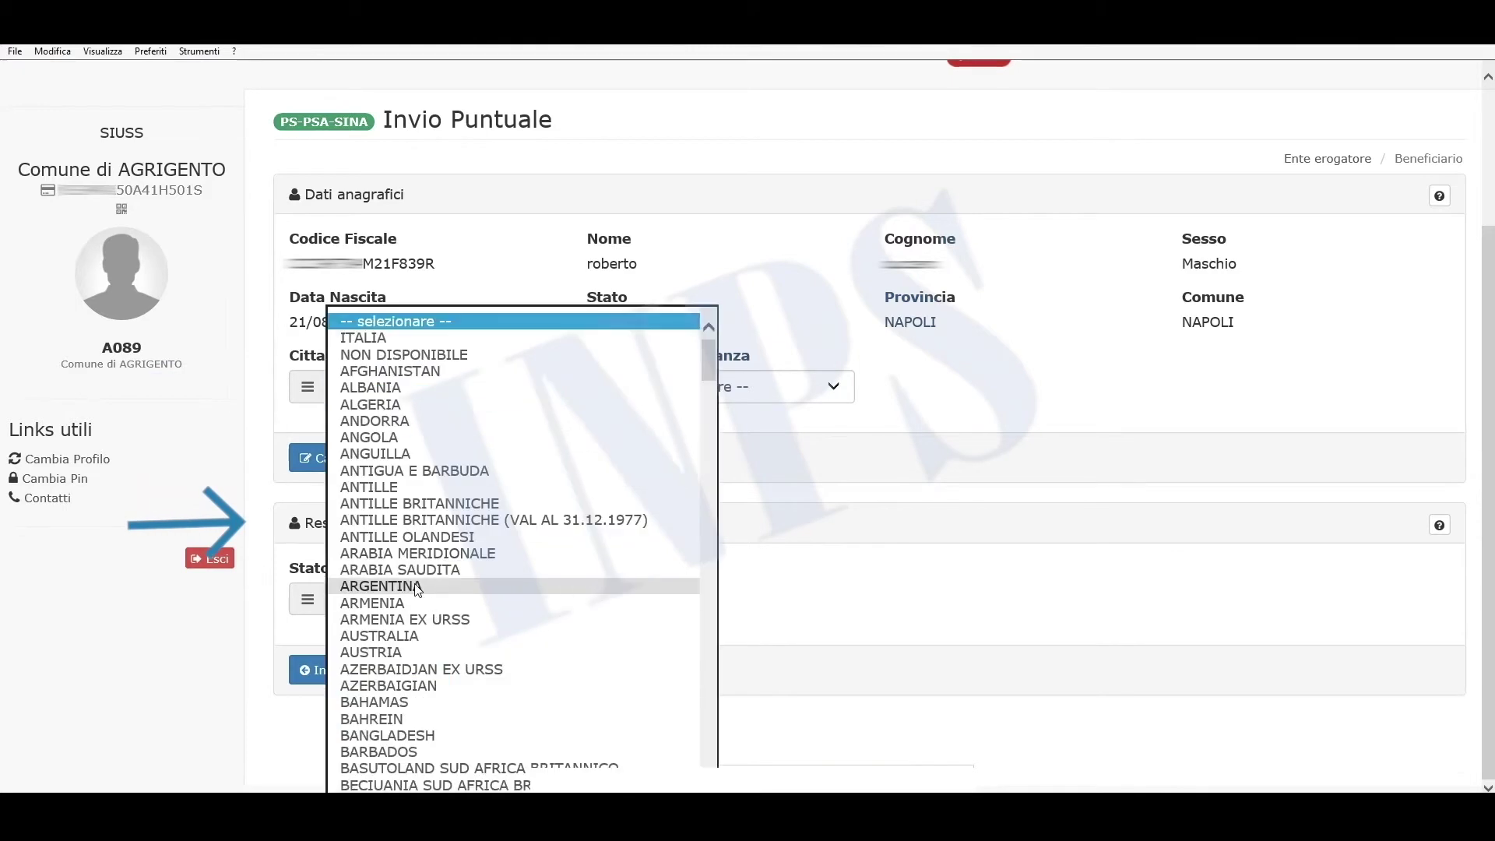
click(404, 337)
click(685, 598)
click(667, 698)
click(938, 600)
click(940, 615)
click(1277, 599)
click(1168, 315)
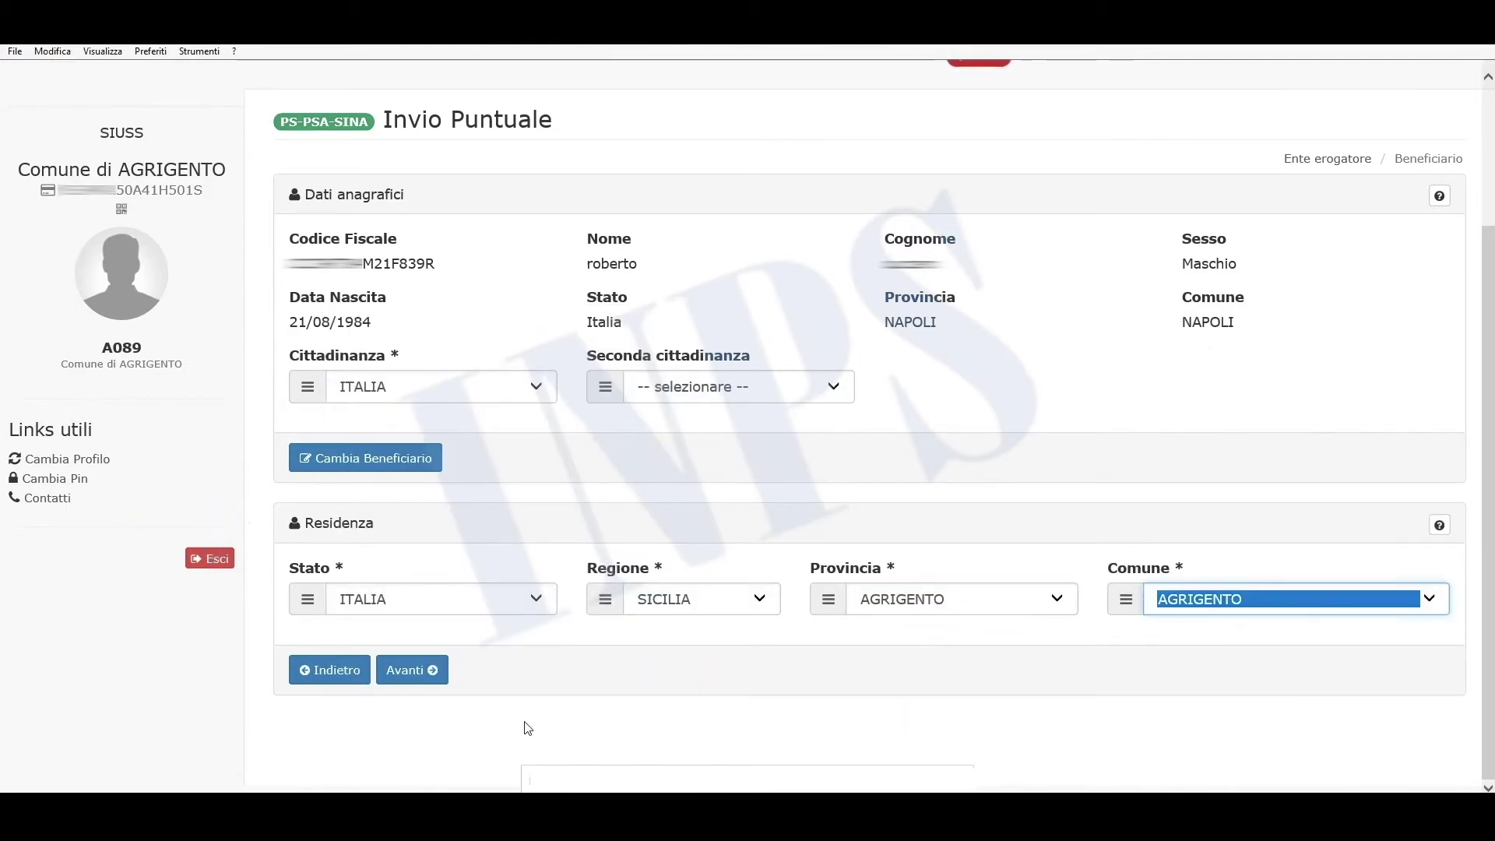
click(409, 671)
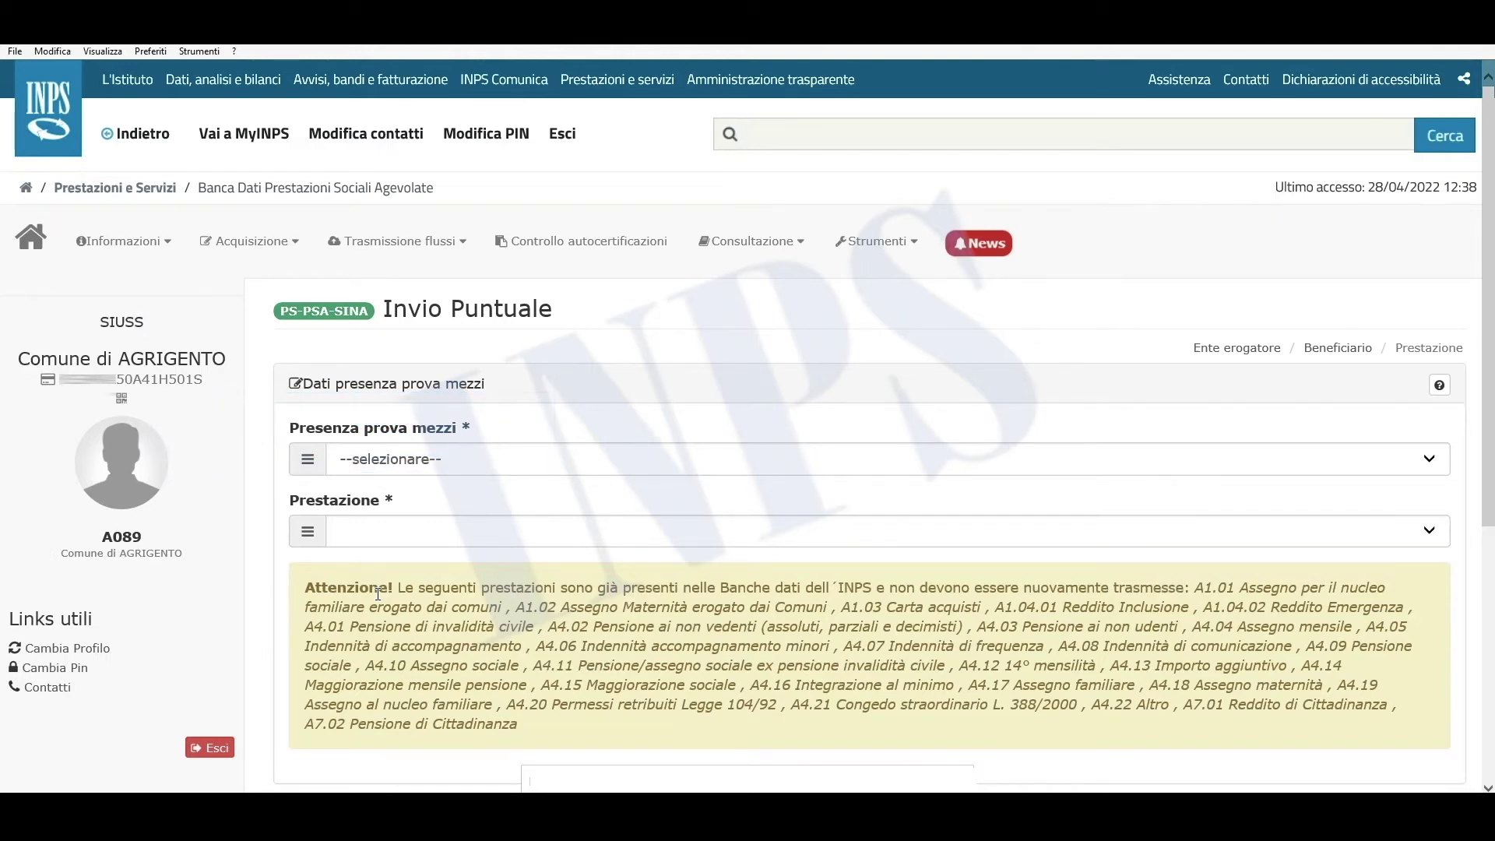
Step: Set 'Prestazione soggetta a ISEE.' and choose Prestazione A1.04 Contributi economici a integrazione del reddito Familiare
scroll(377, 593, down, 4)
click(393, 138)
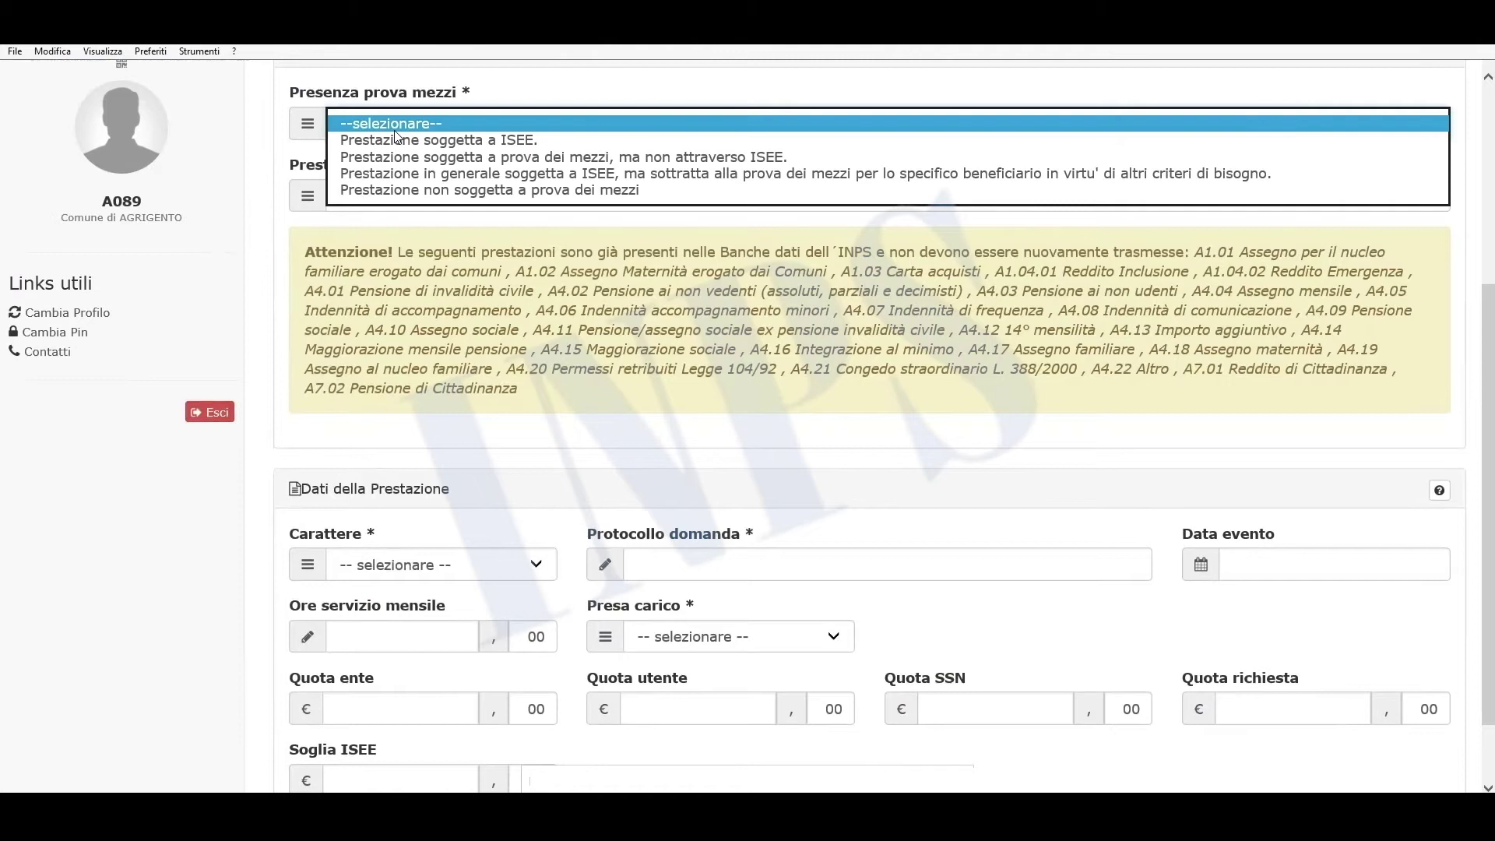
click(420, 140)
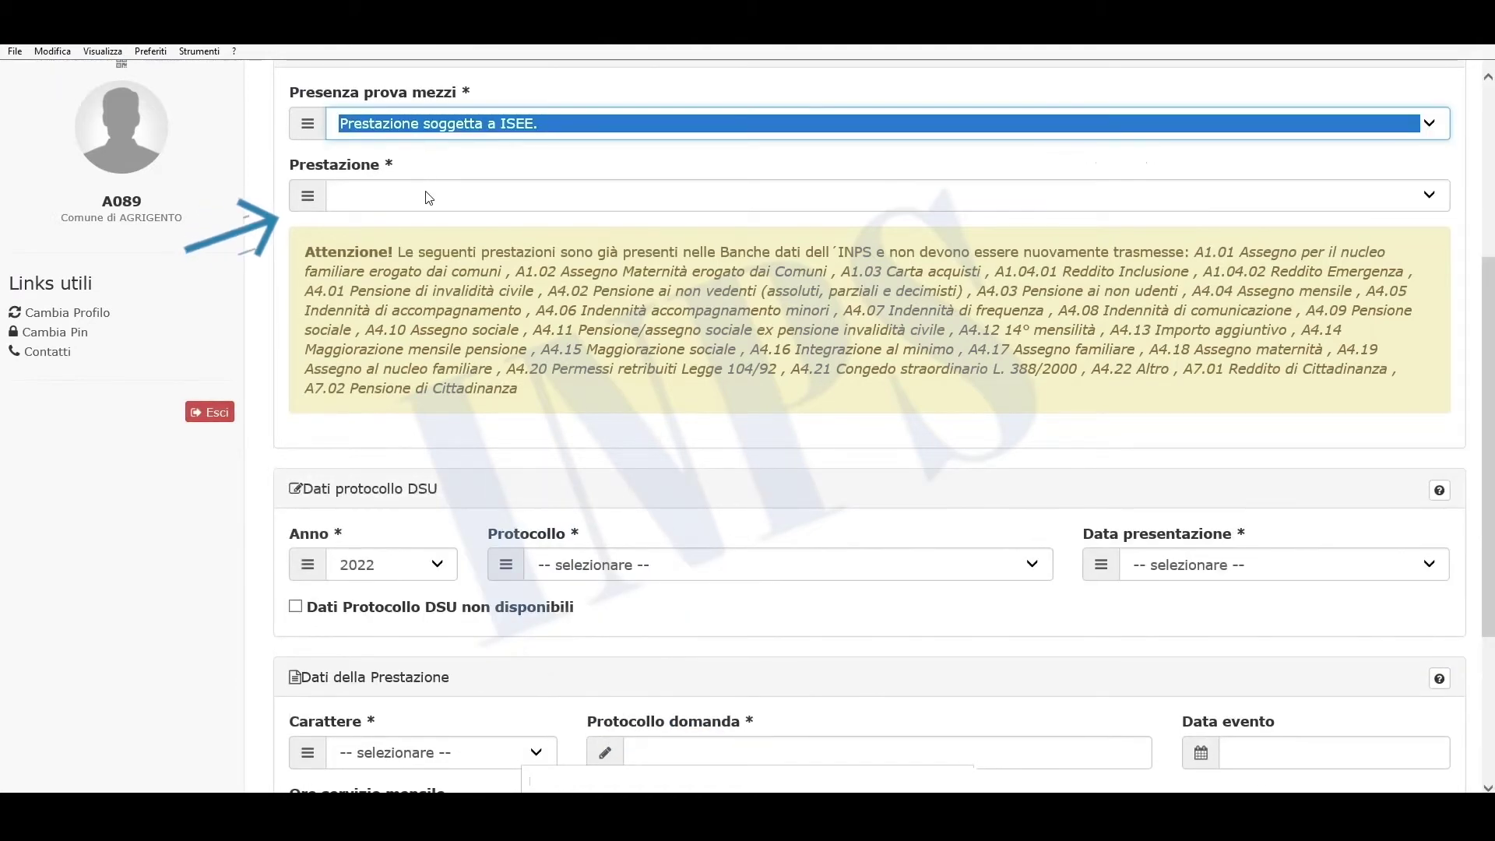
click(431, 196)
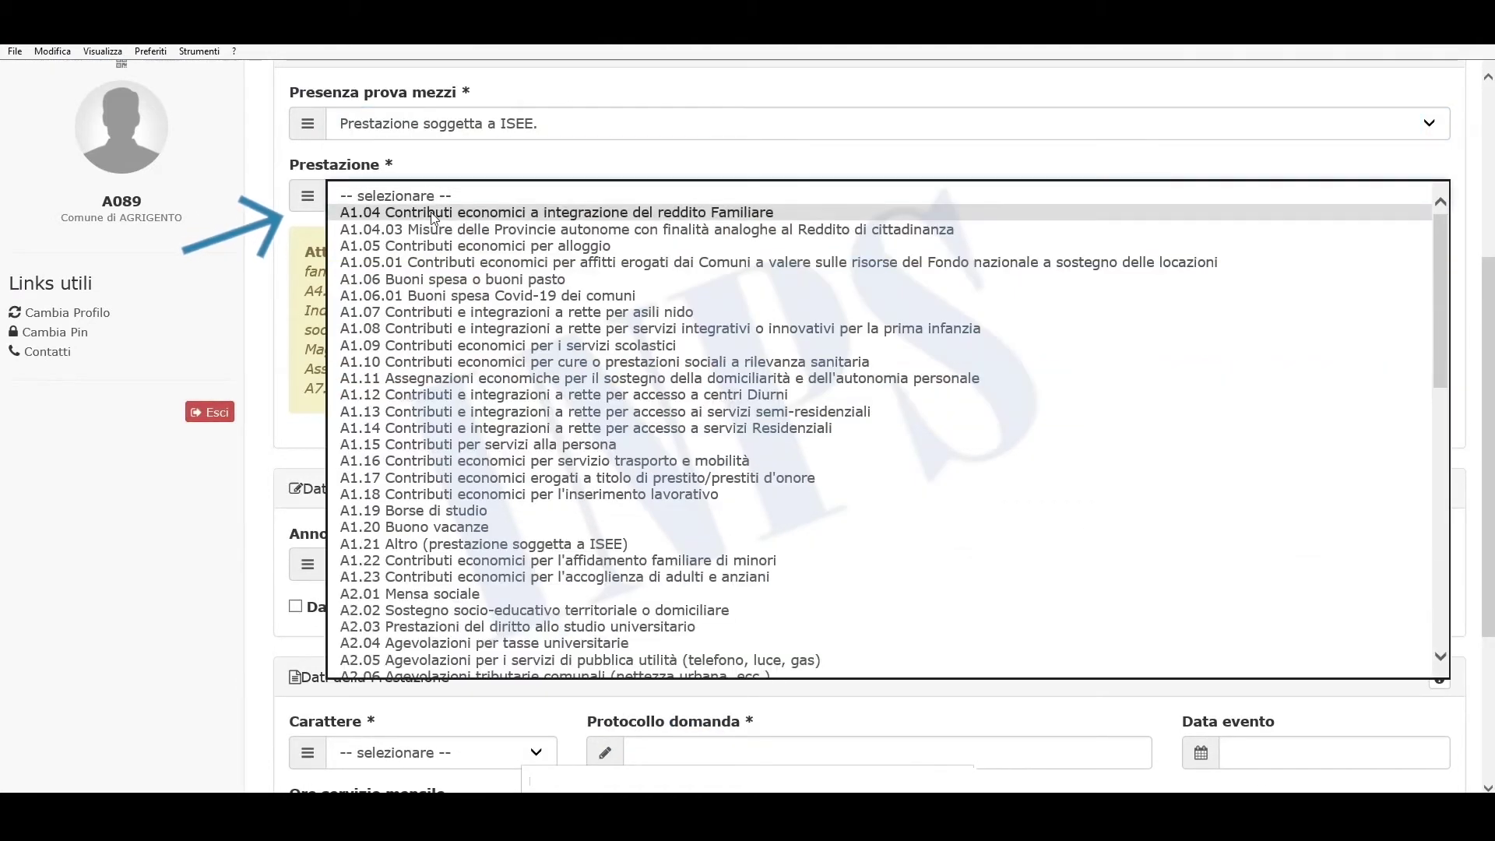
click(431, 212)
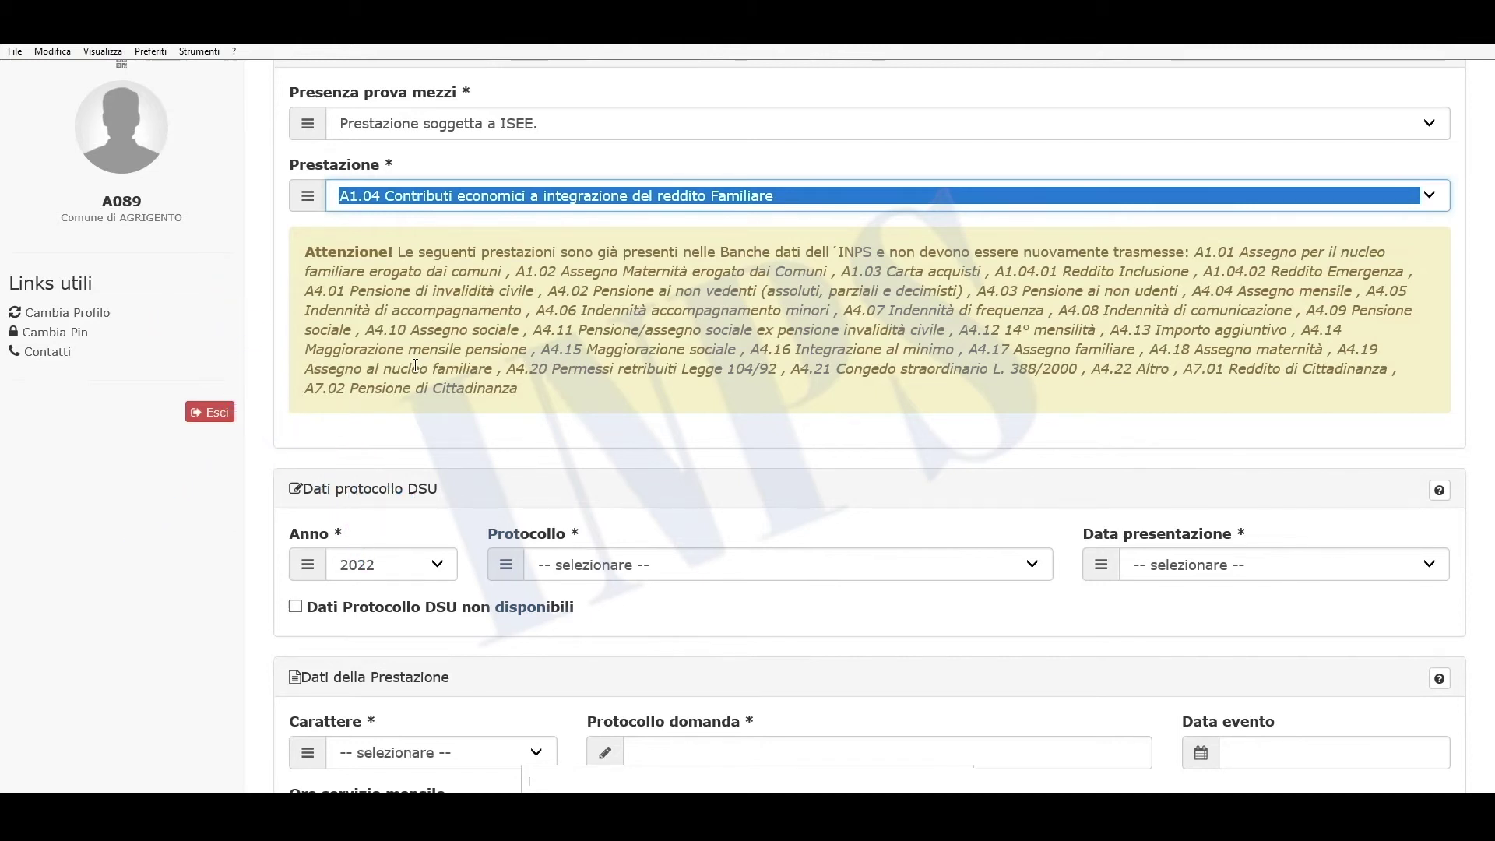
scroll(415, 366, down, 2)
scroll(417, 371, down, 2)
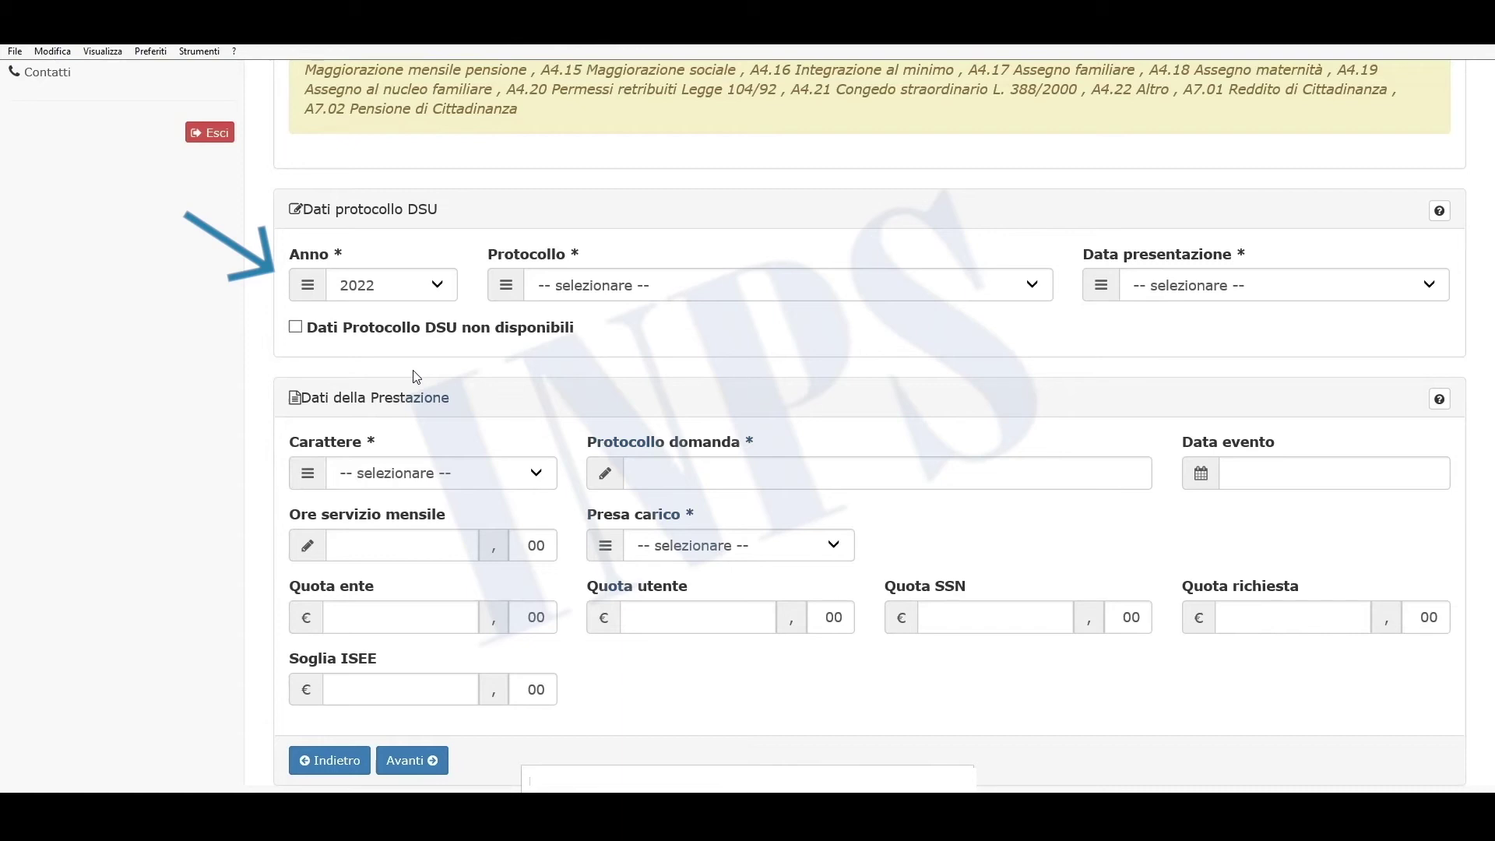
Step: Select the INPS-ISEE-2022 DSU protocol, filling Data presentazione as 21/03/2022
click(569, 294)
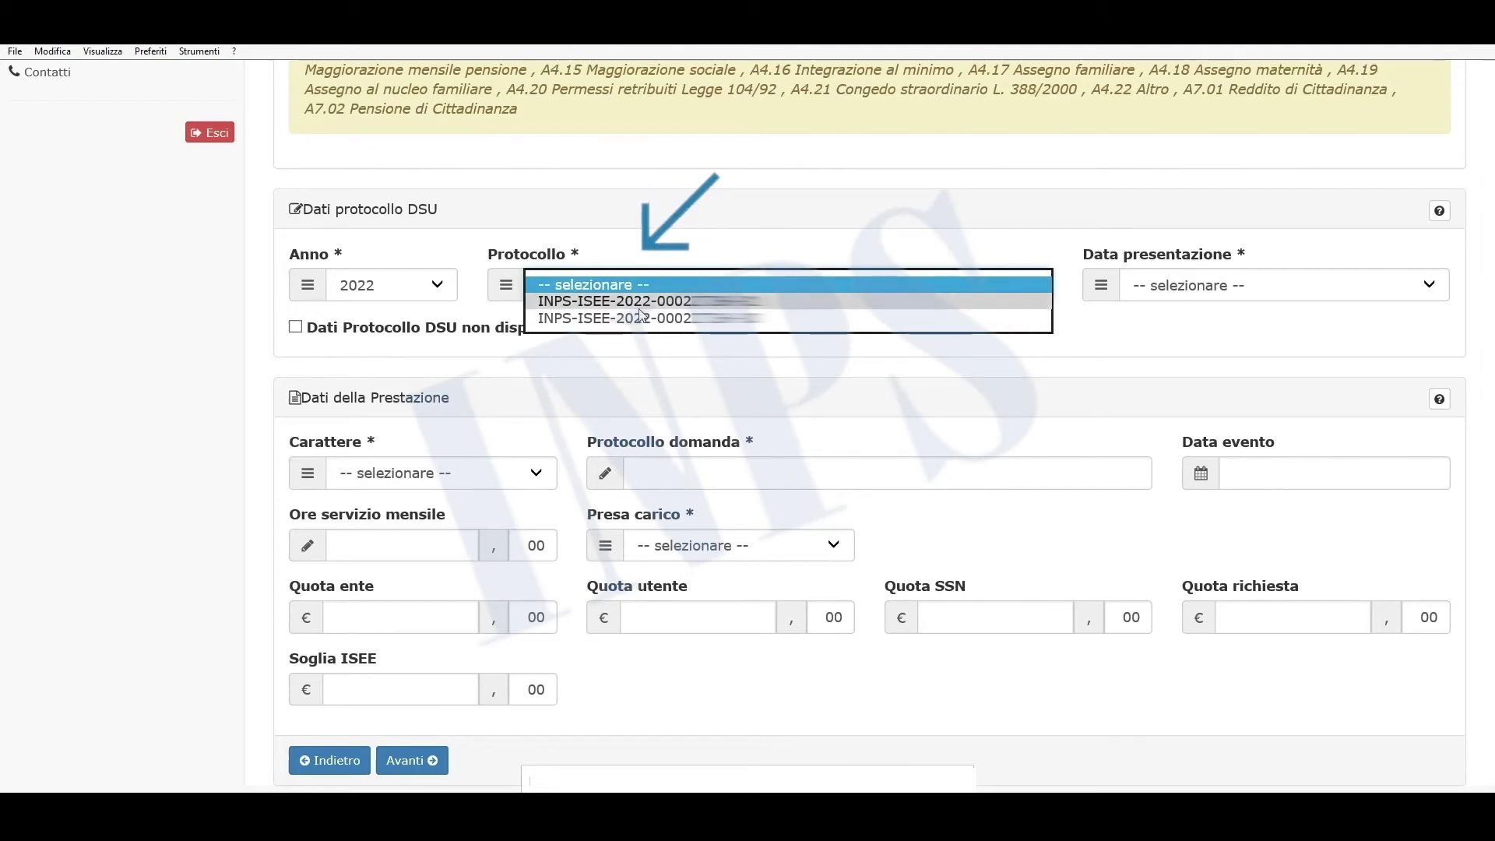
click(642, 315)
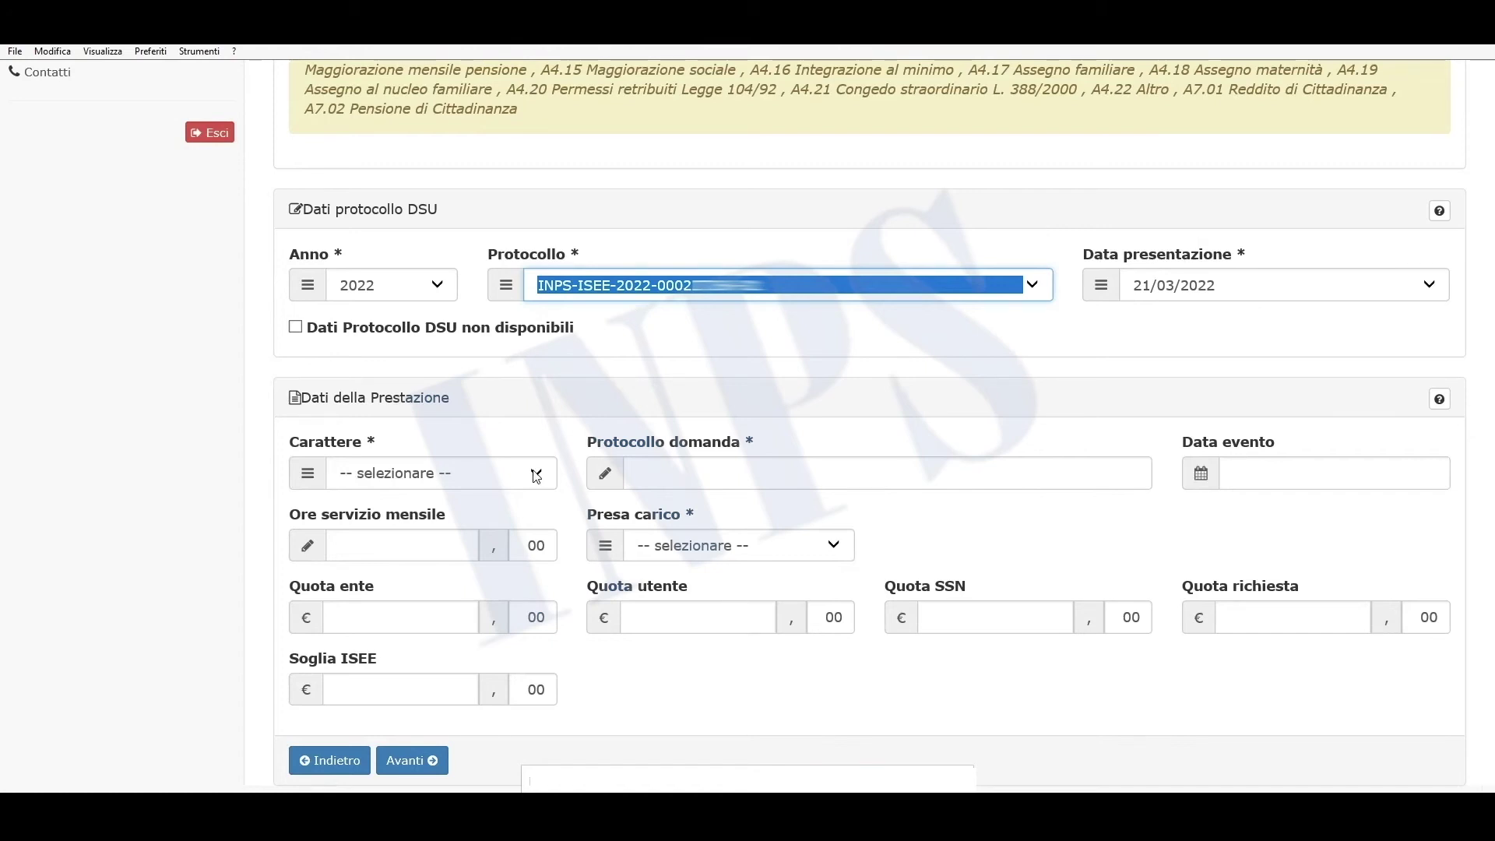
mouse_move(297, 333)
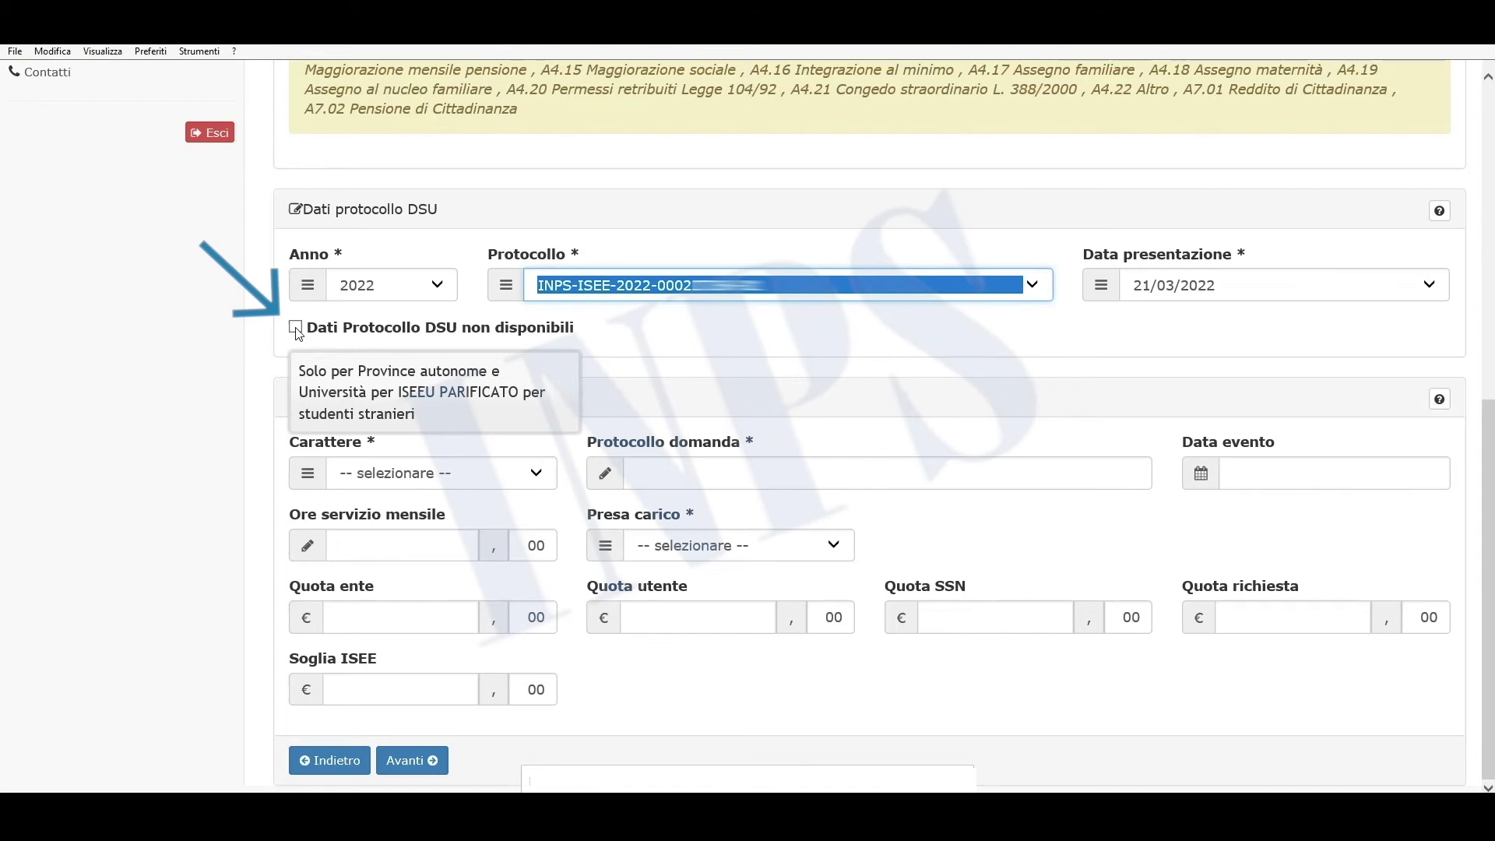
Step: Set Carattere to Periodica and enter the application protocol number
click(374, 489)
click(373, 508)
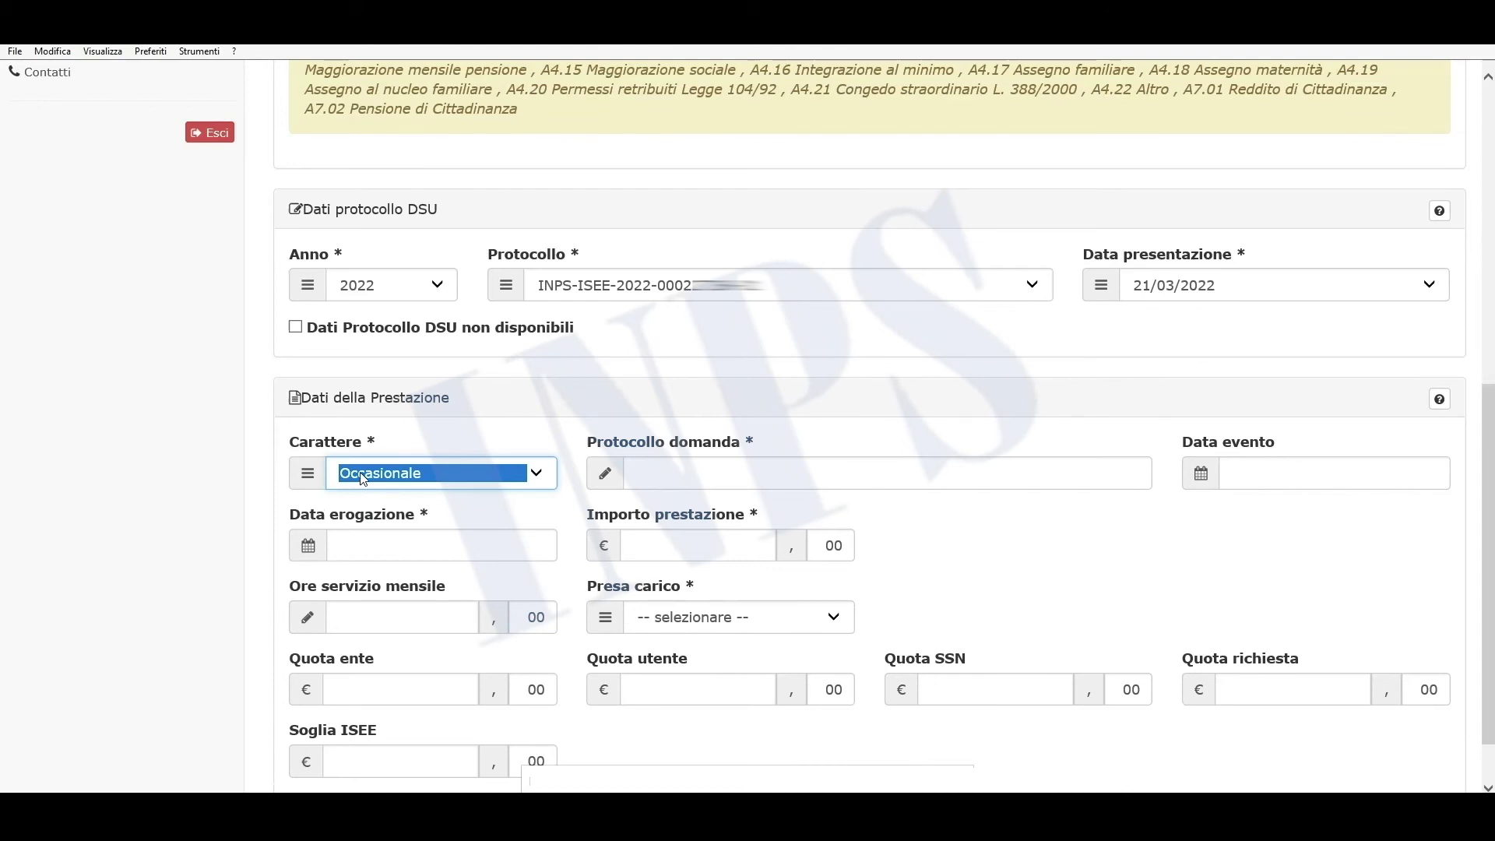
click(364, 479)
click(360, 456)
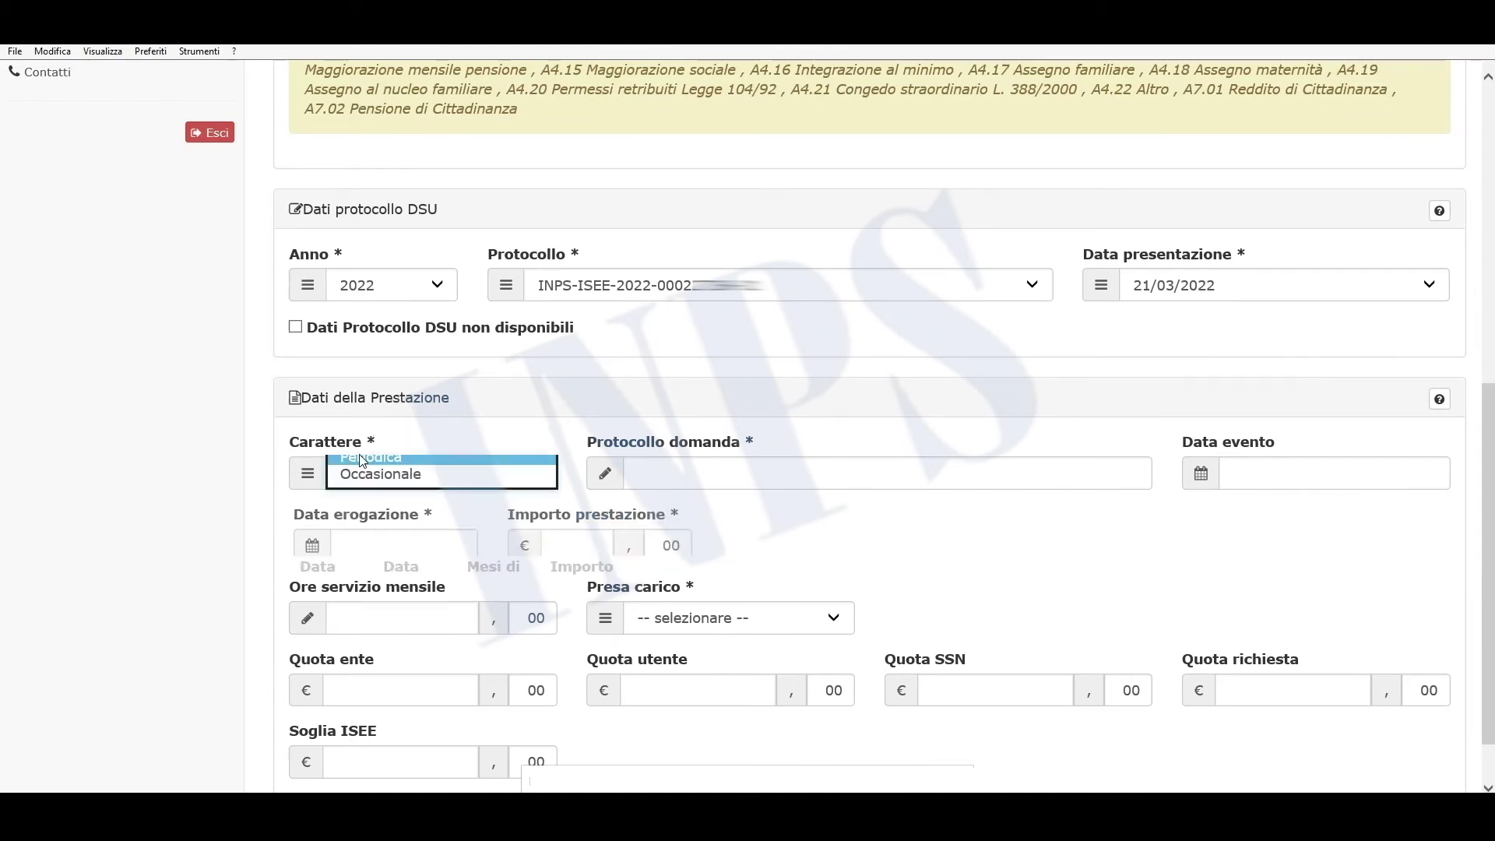
click(638, 471)
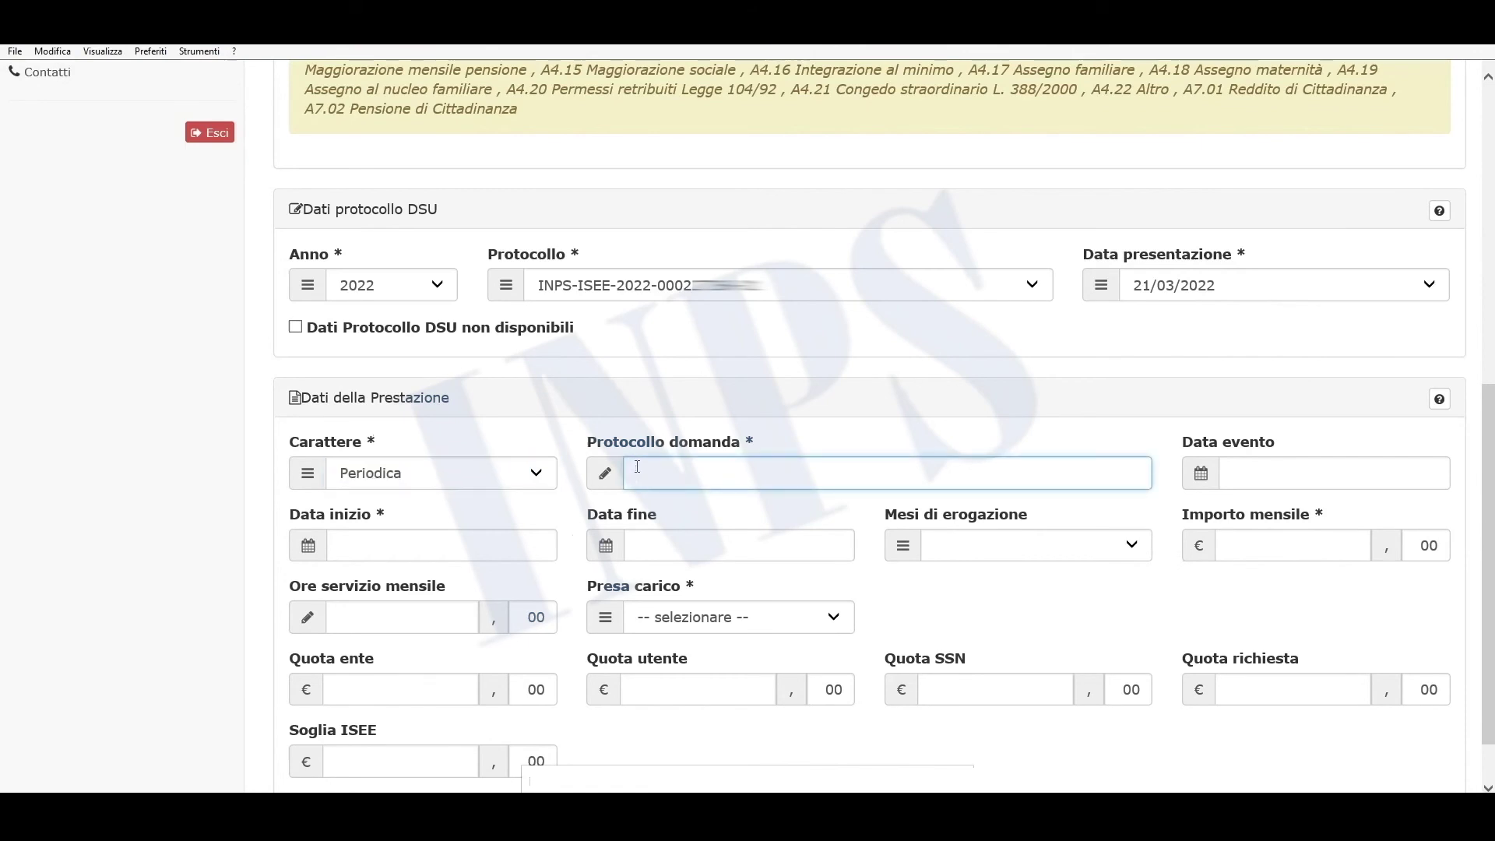
text(111111111)
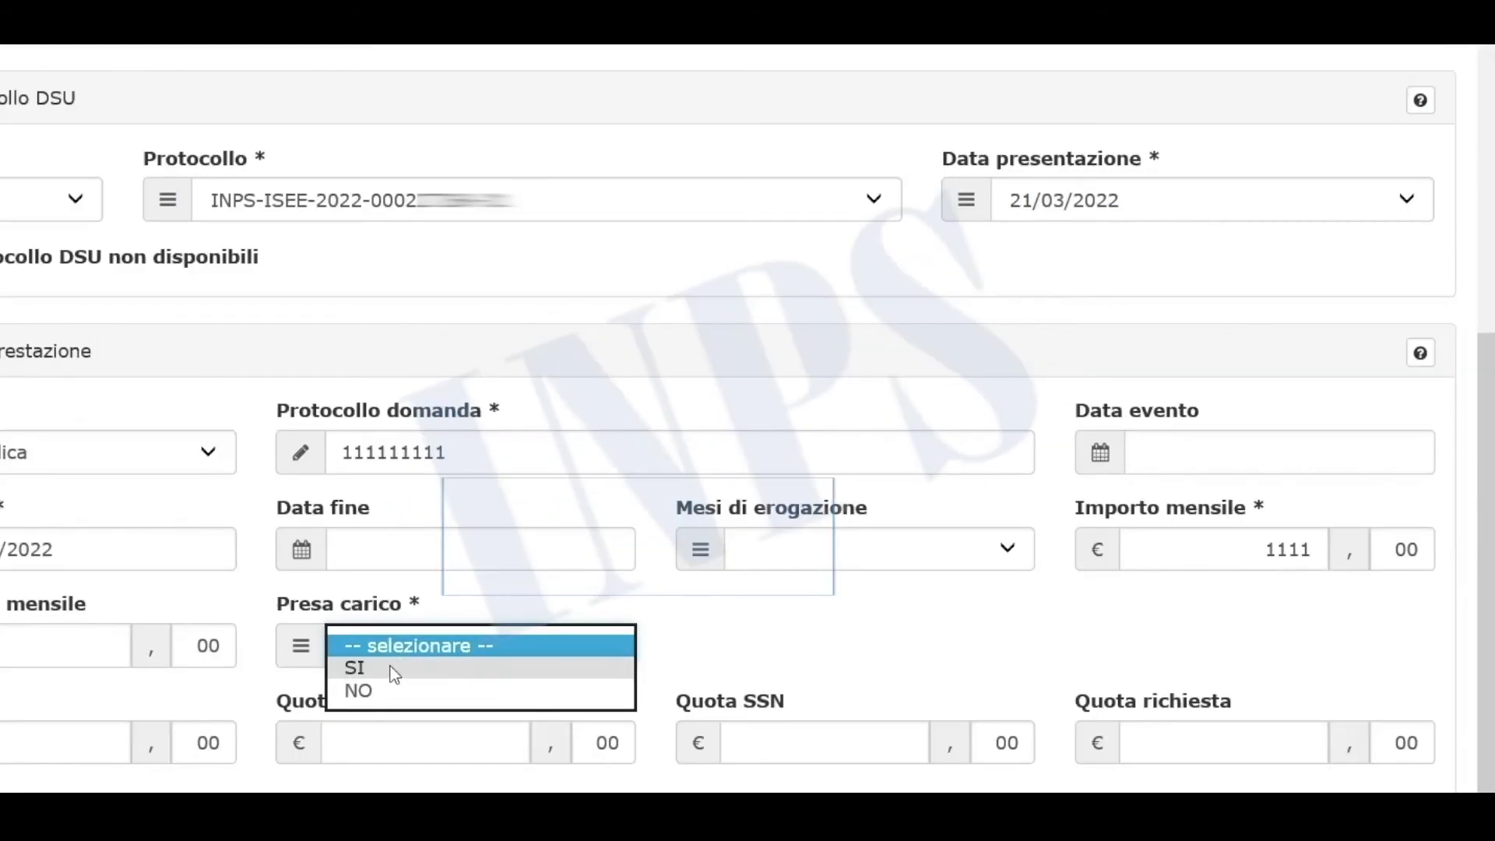
Step: Set Presa carico to SI and Area utenza to Disabilità e Non autosufficienza, then continue
click(389, 667)
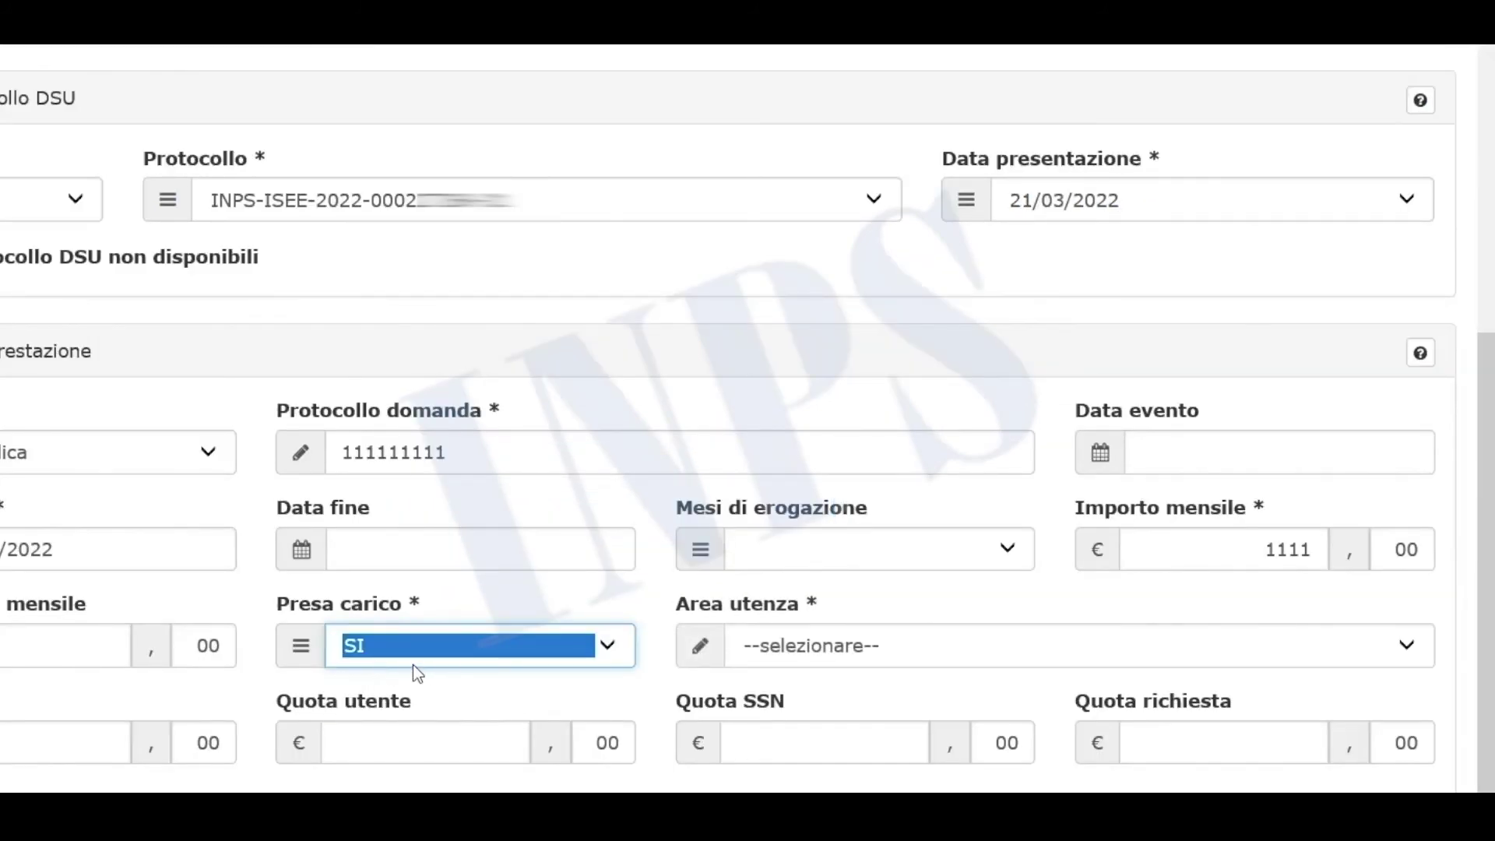
click(796, 650)
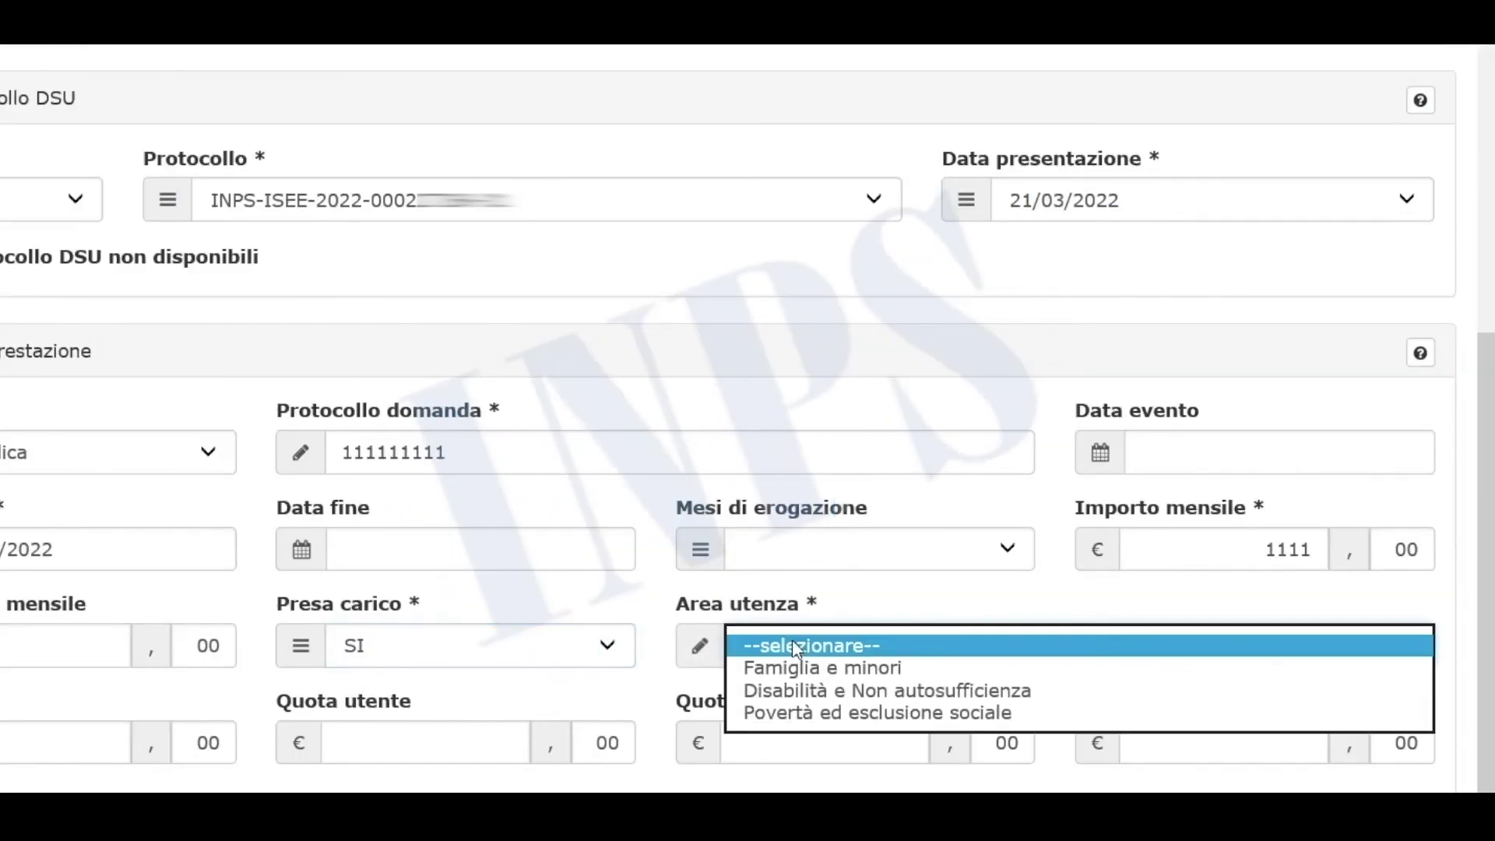
click(789, 691)
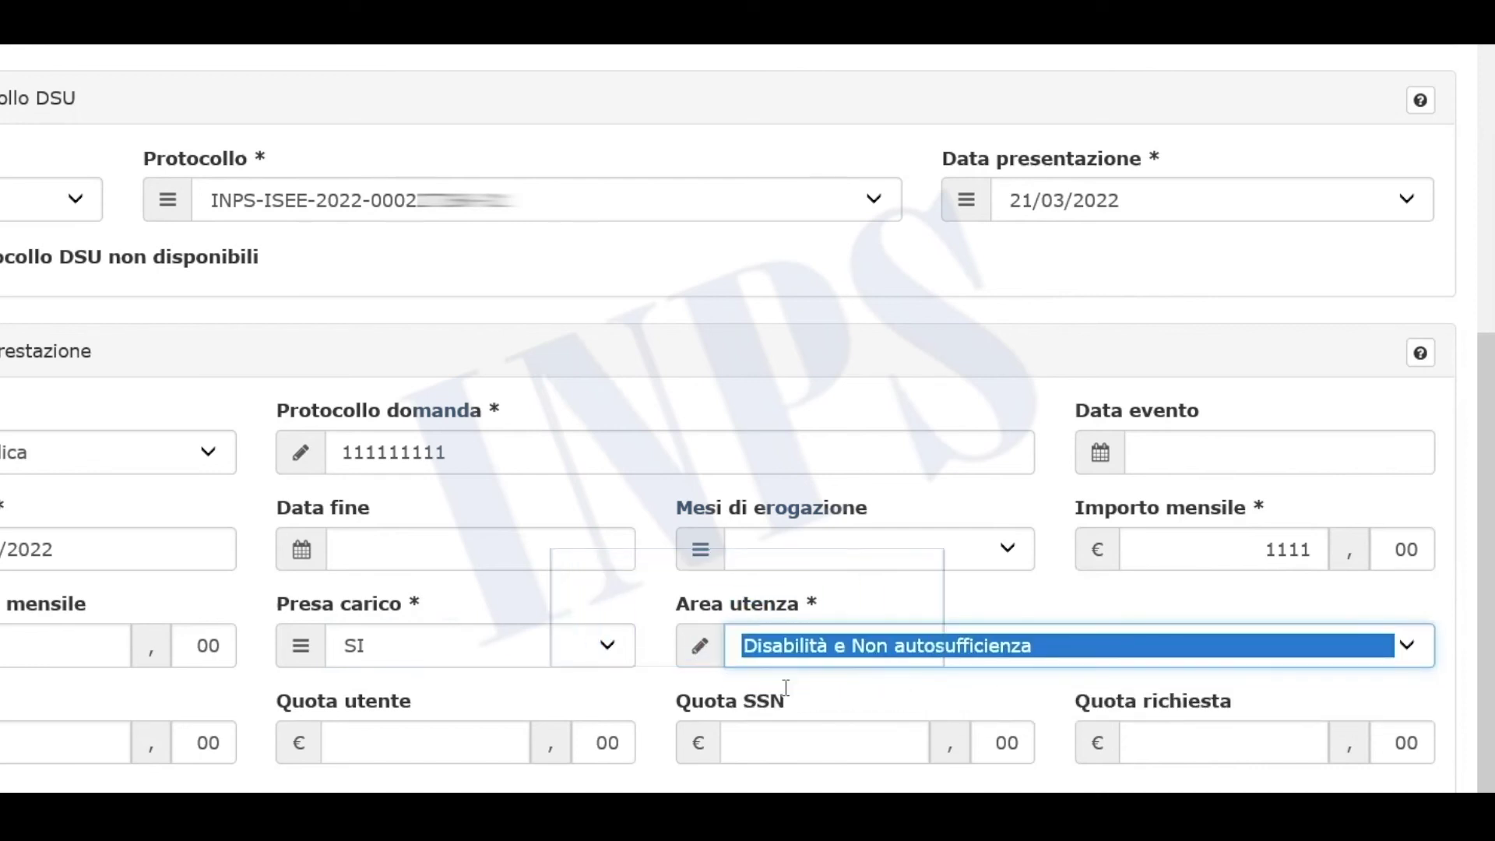
scroll(787, 687, down, 1)
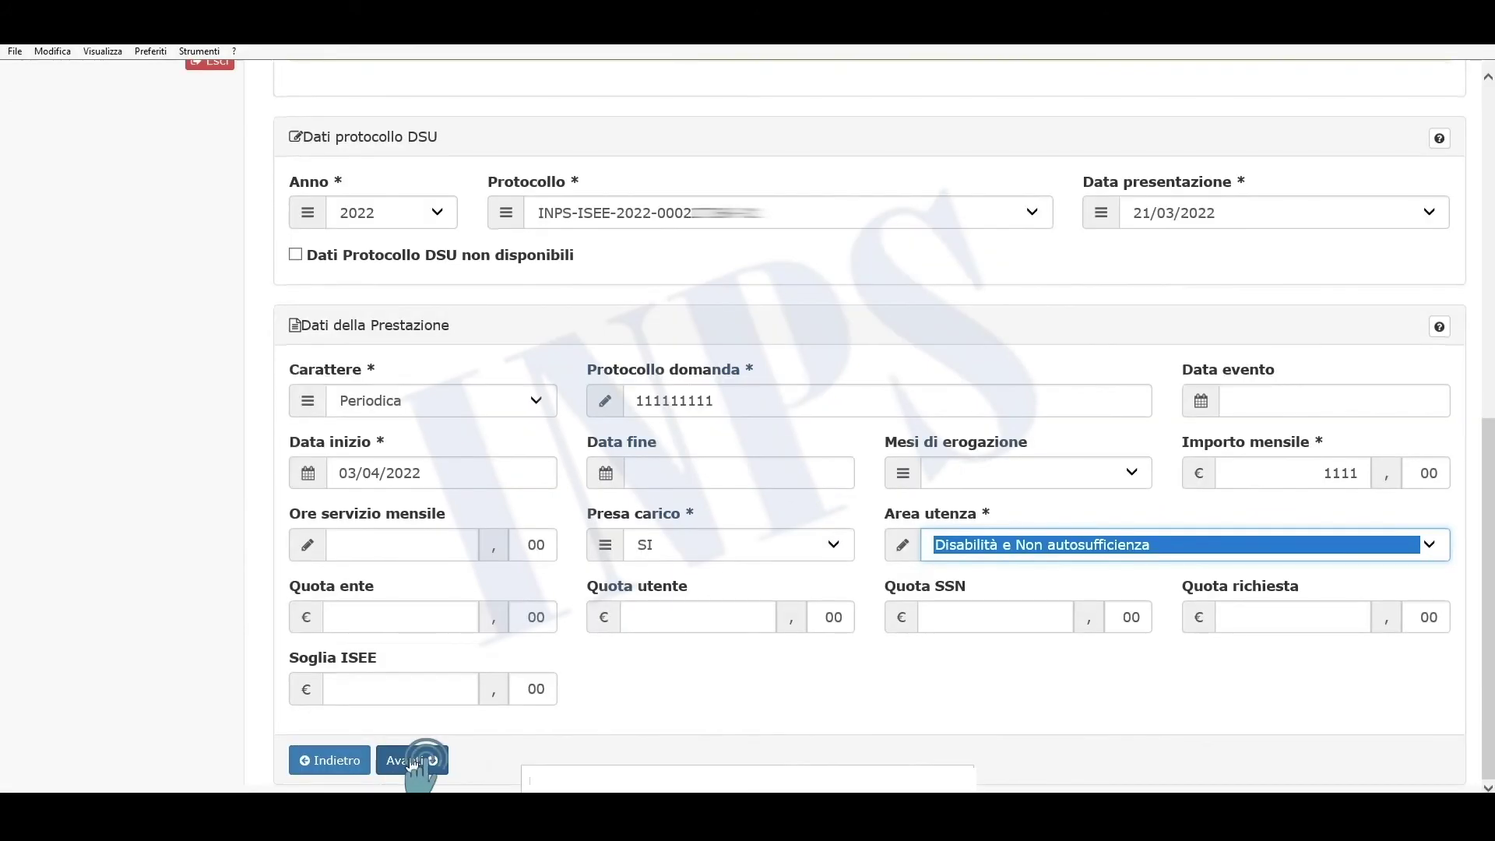
click(413, 761)
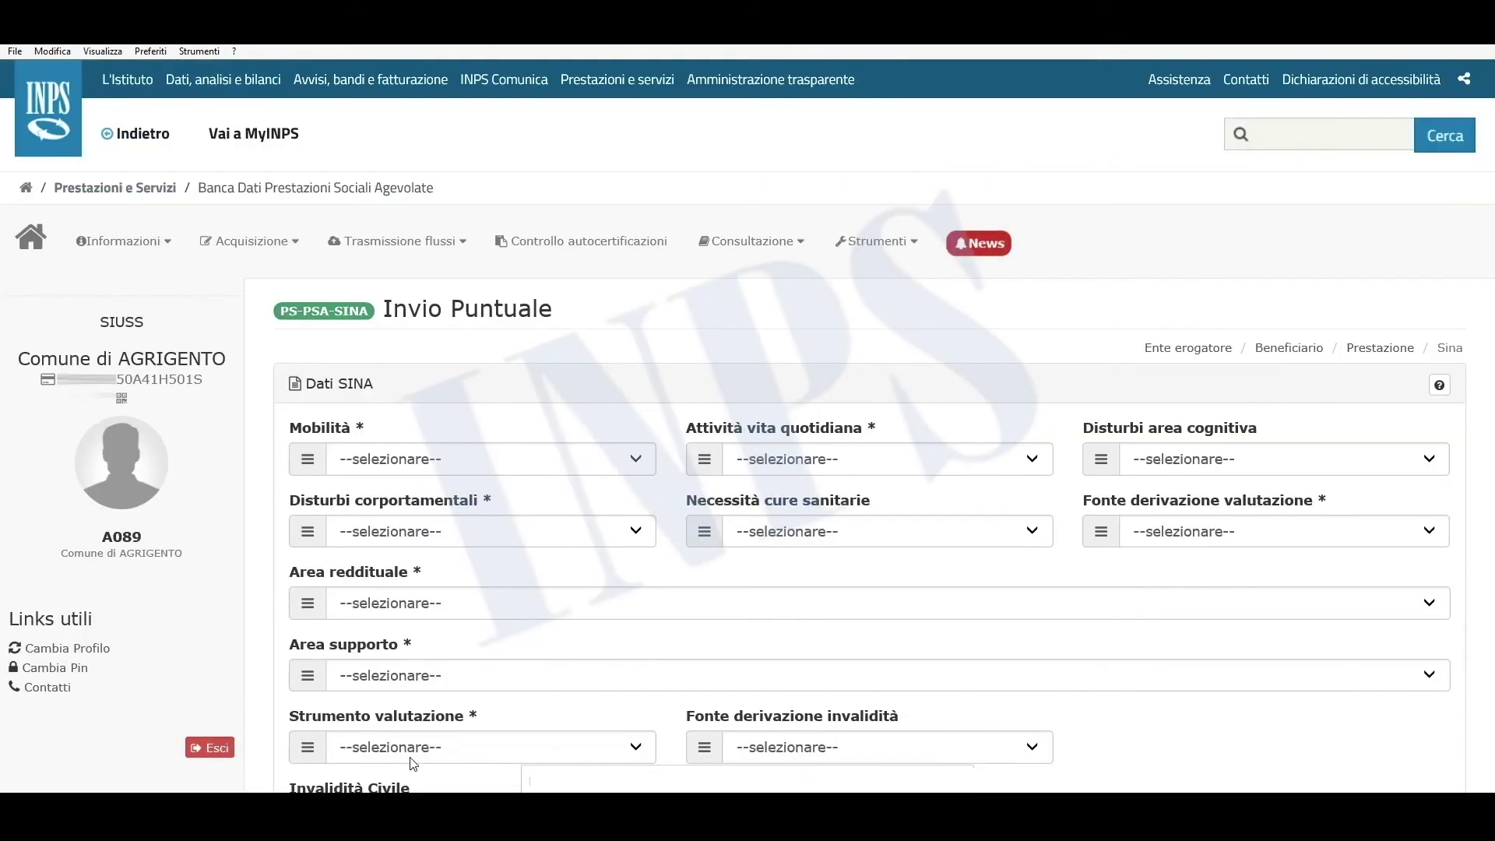
Step: Pass Dati SINA, change Presa carico to NO, and continue to Riepilogo Prestazione
scroll(580, 523, down, 3)
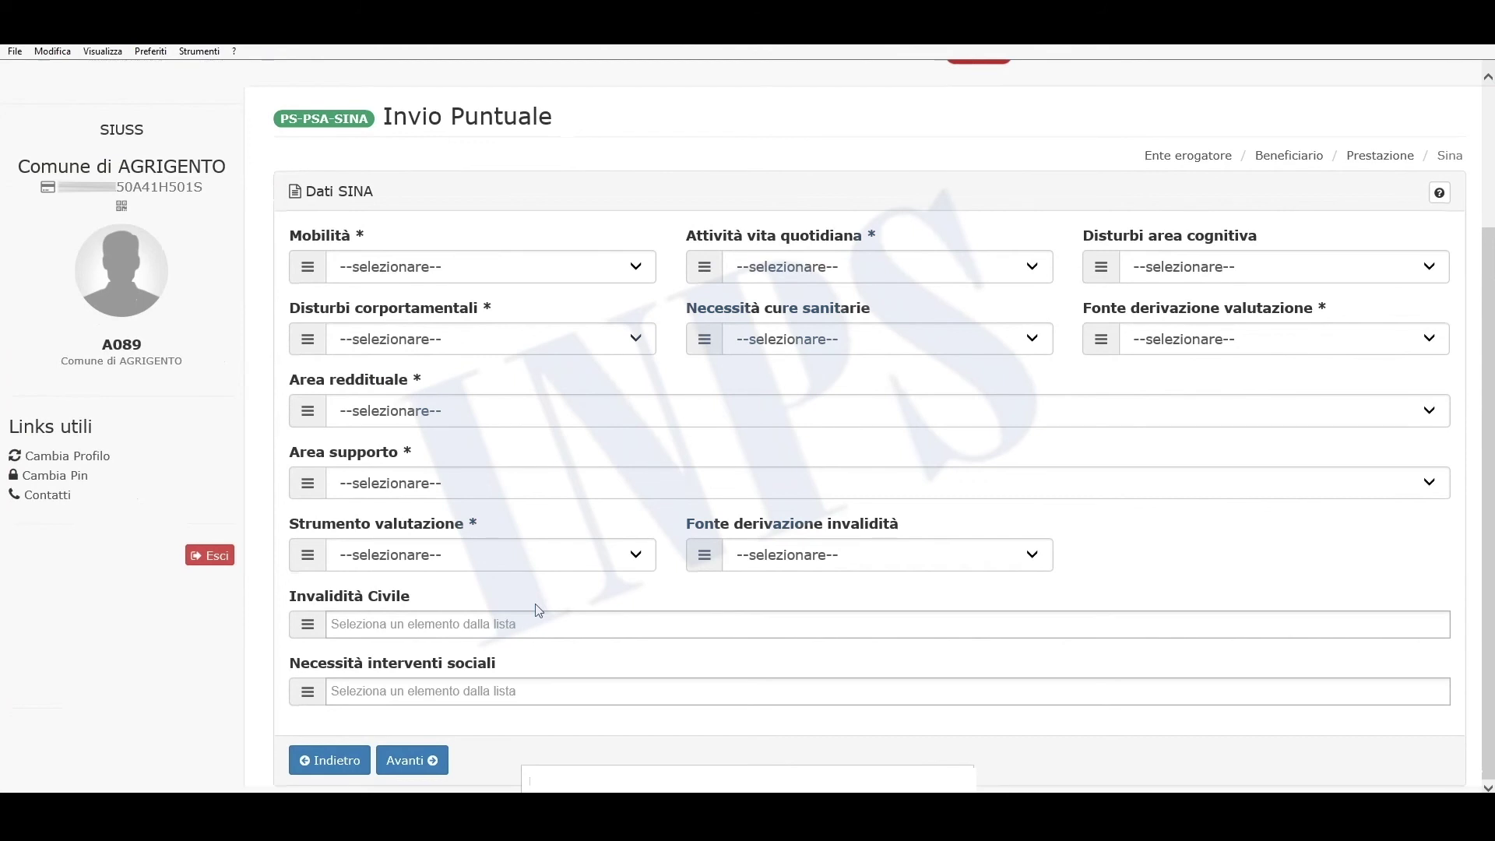
click(402, 761)
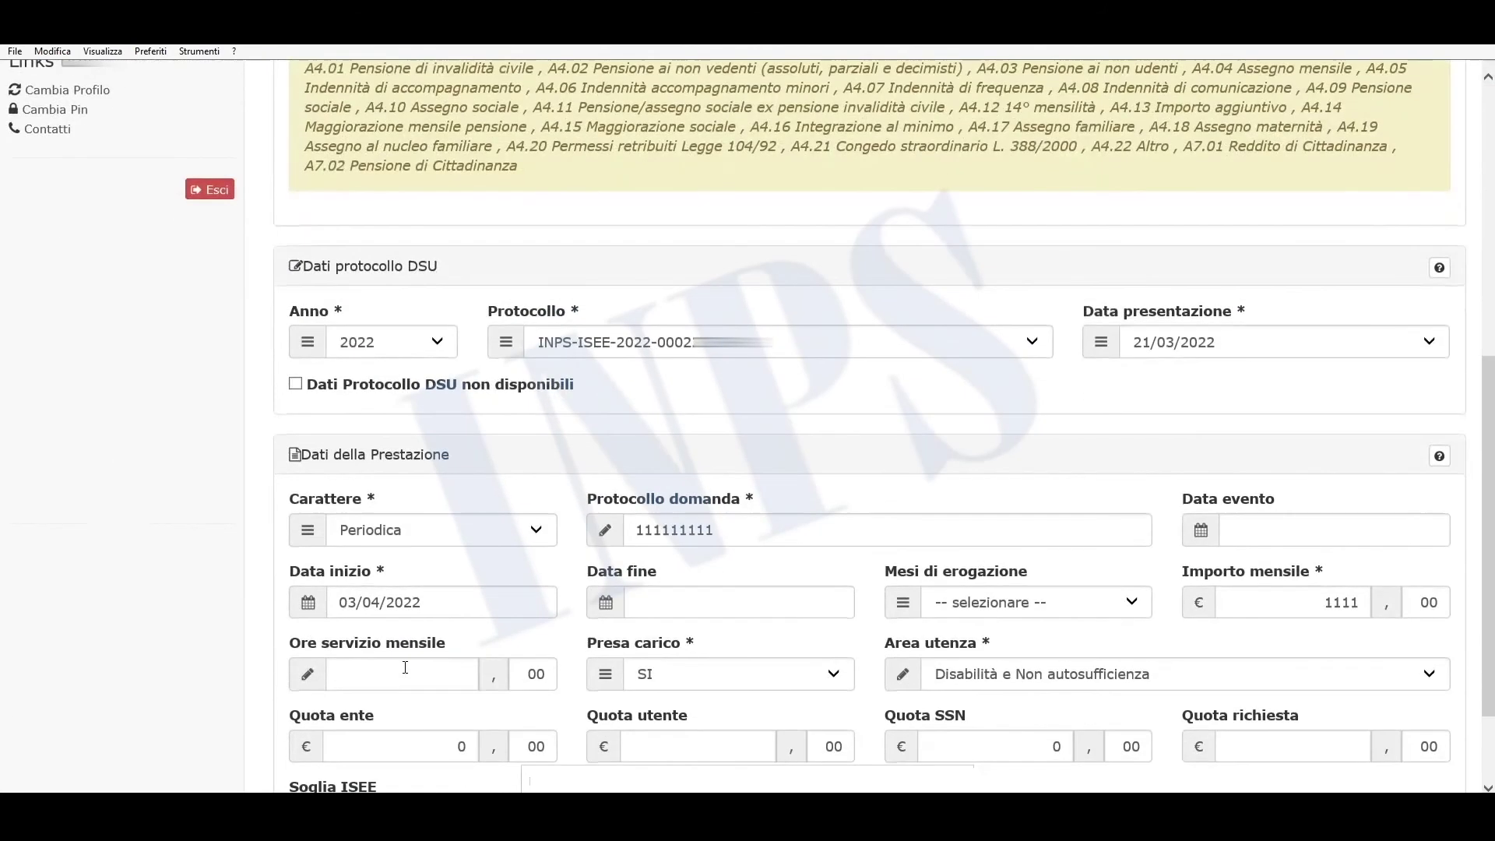
scroll(407, 667, down, 2)
click(784, 557)
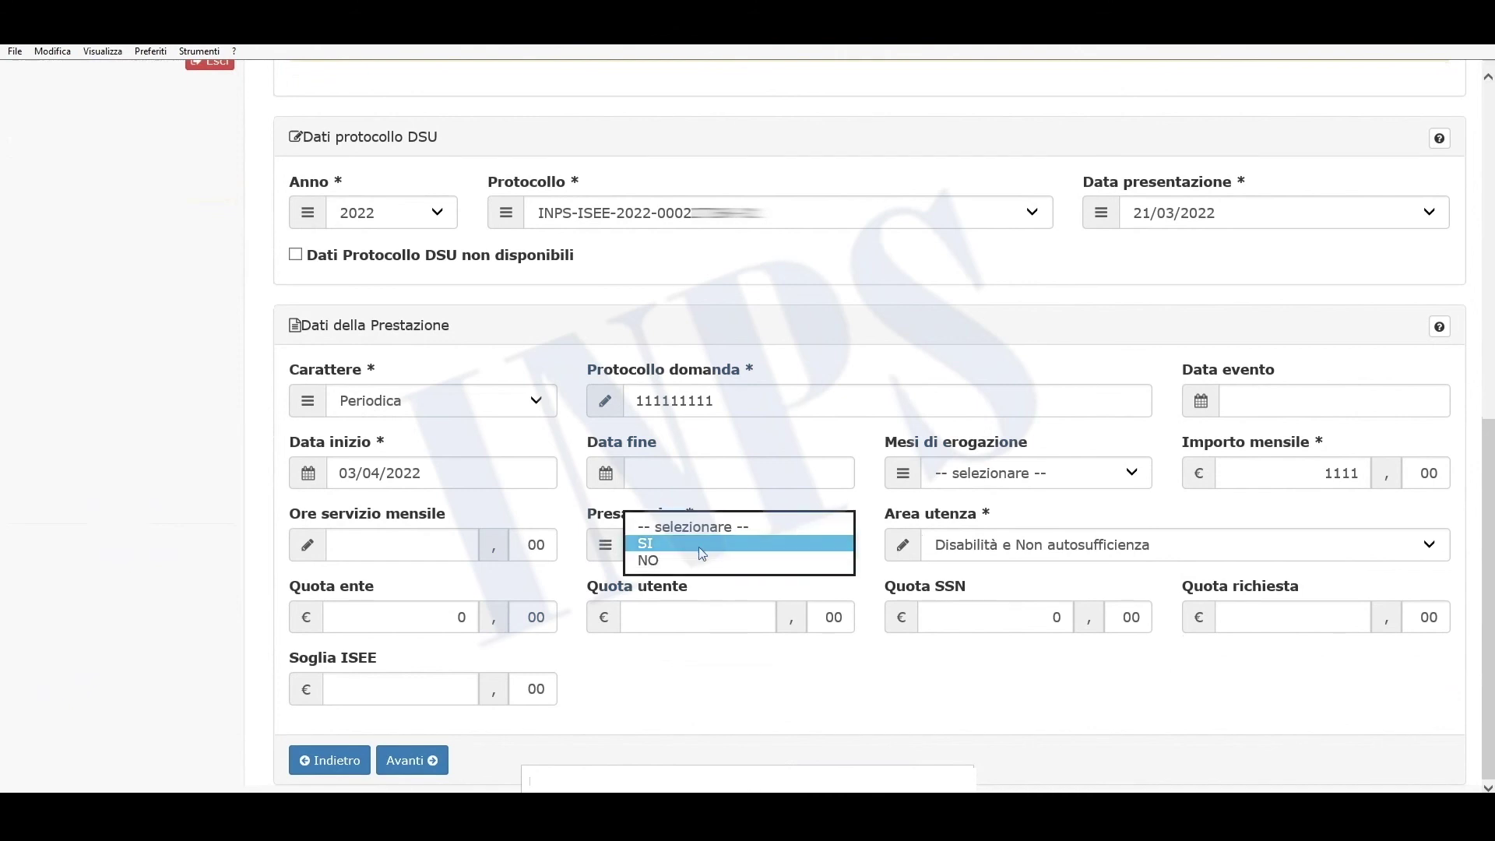
click(785, 560)
click(399, 753)
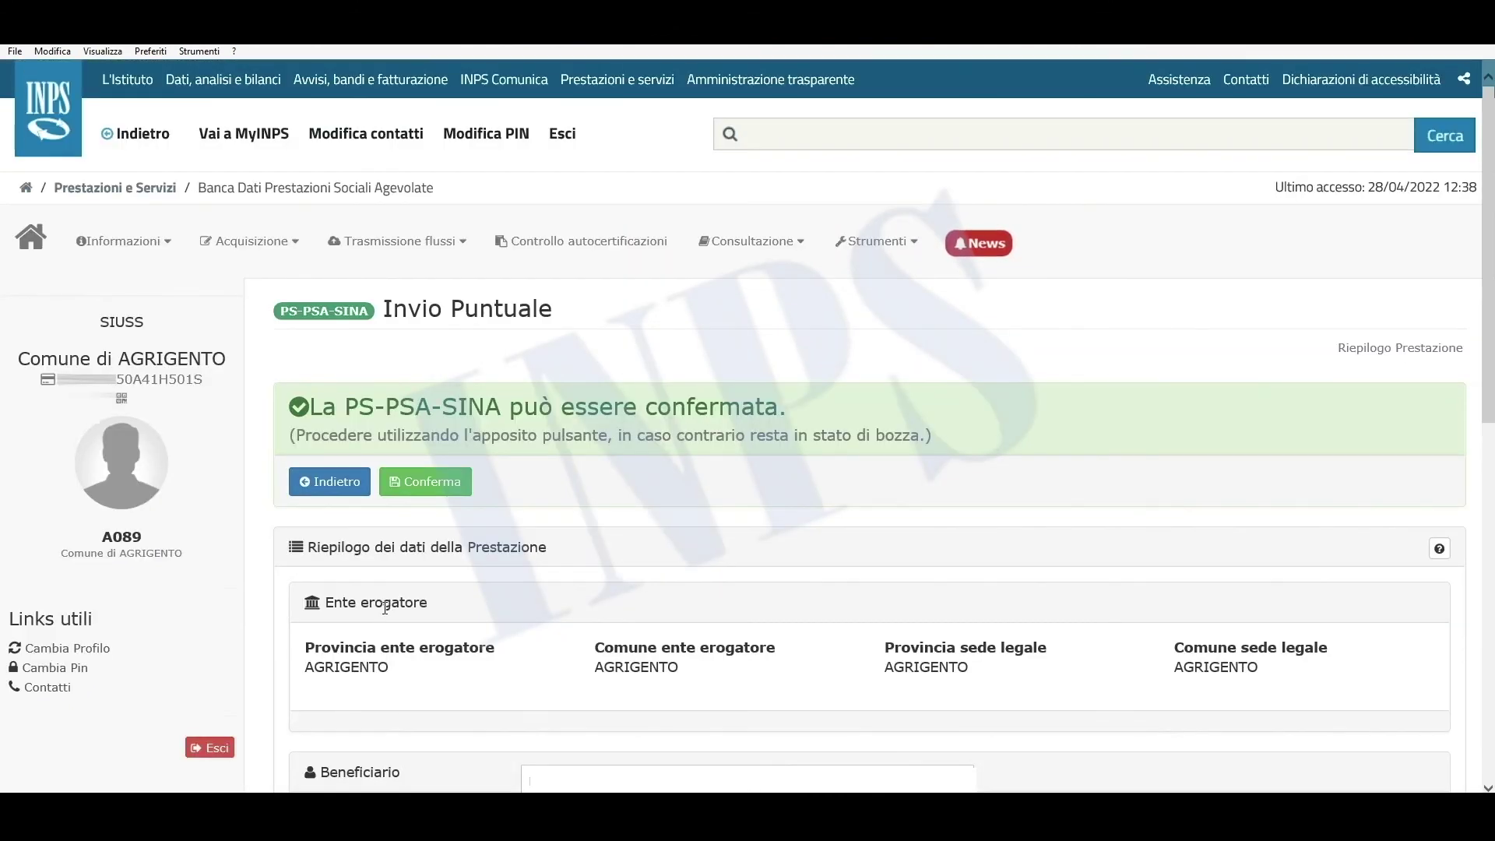
Step: Review the Riepilogo Prestazione and press Conferma to finalize the PS-PSA-SINA record
scroll(384, 611, down, 4)
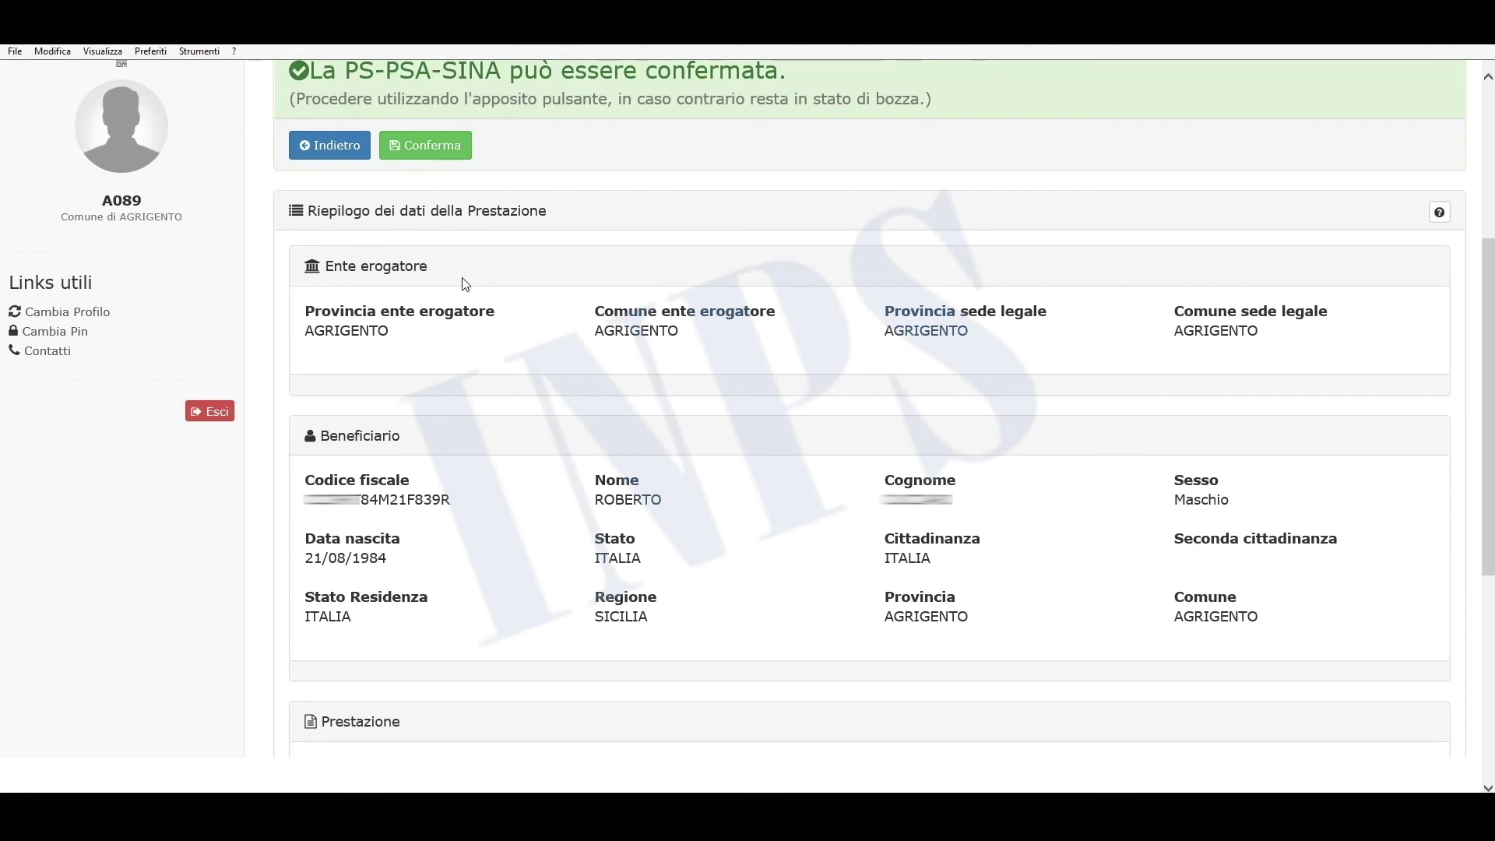
scroll(459, 283, up, 2)
click(427, 250)
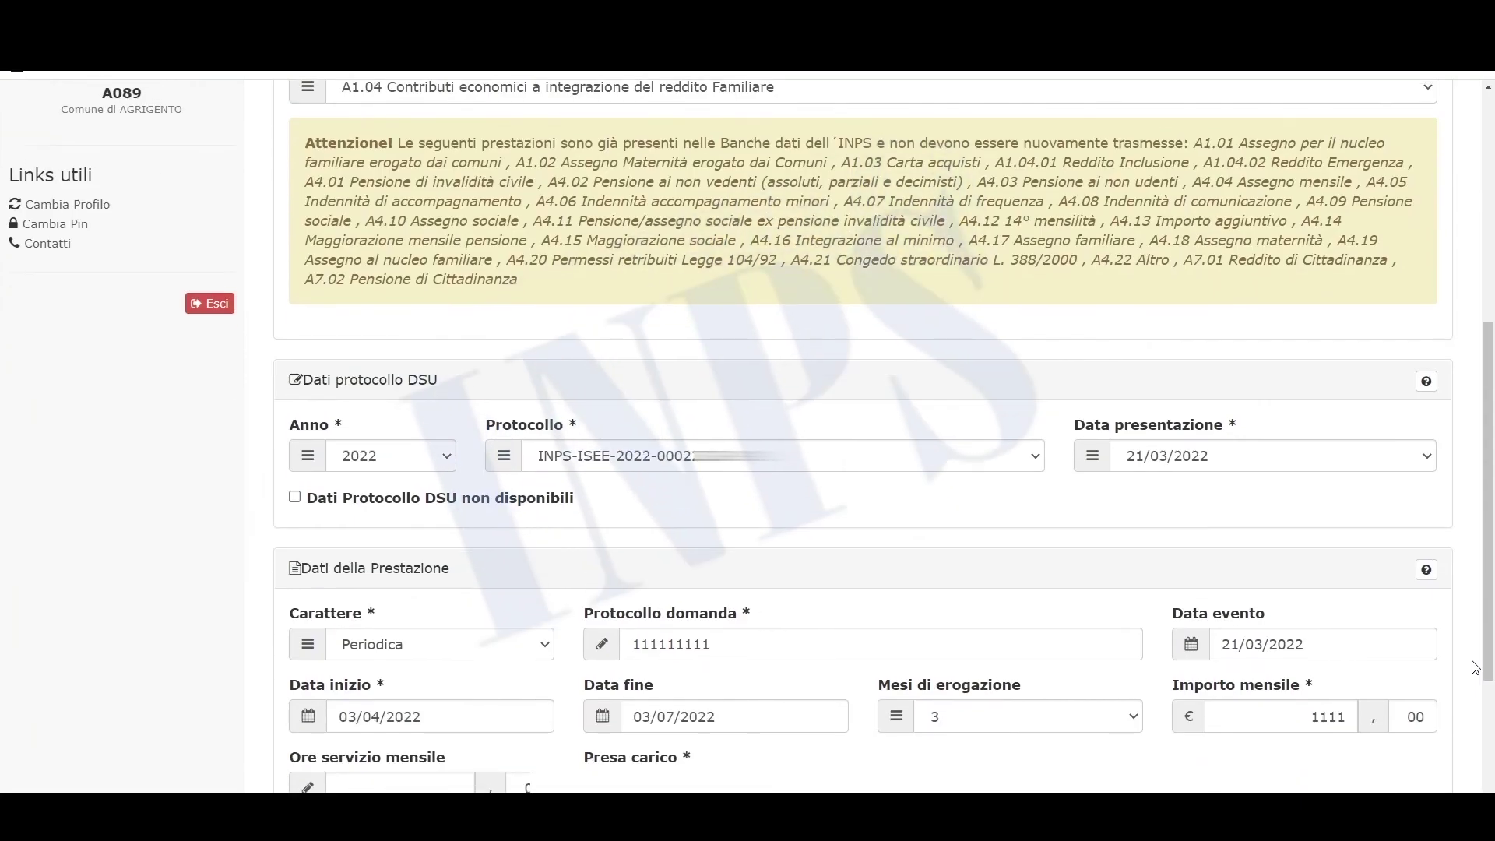
scroll(1475, 668, down, 1)
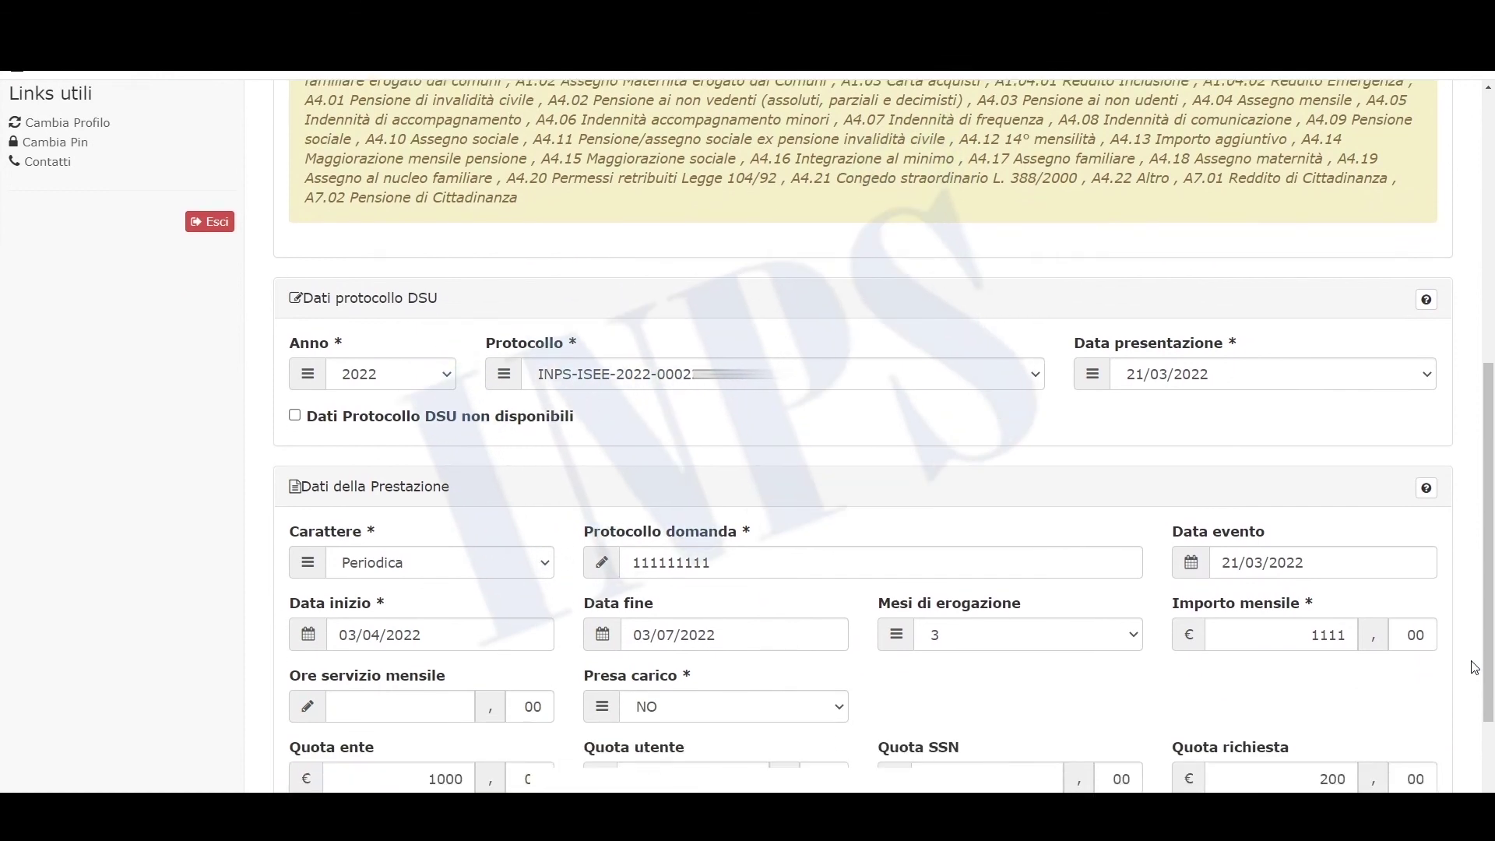
scroll(1475, 667, down, 2)
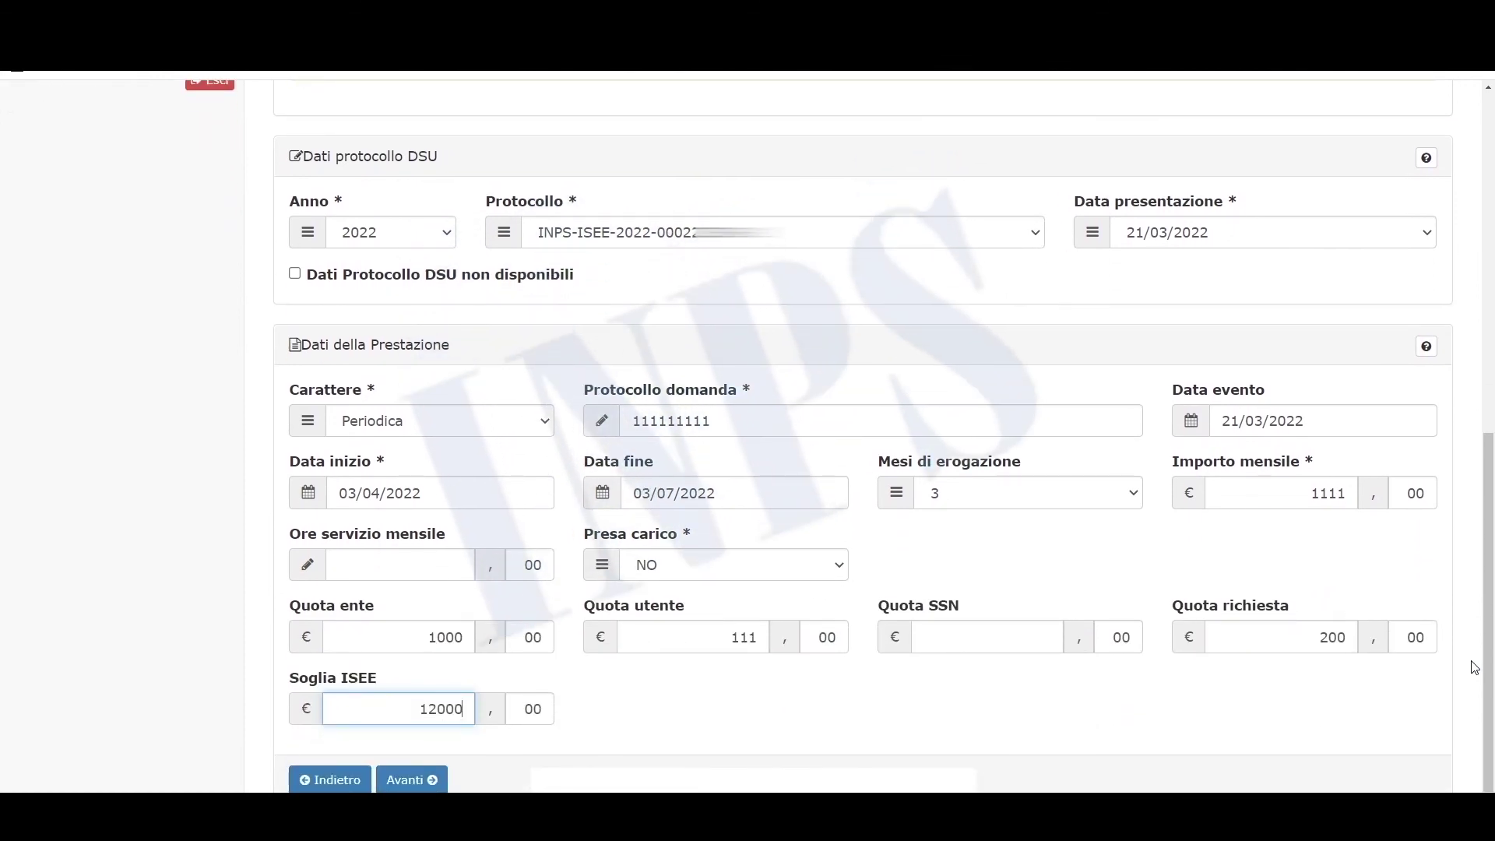